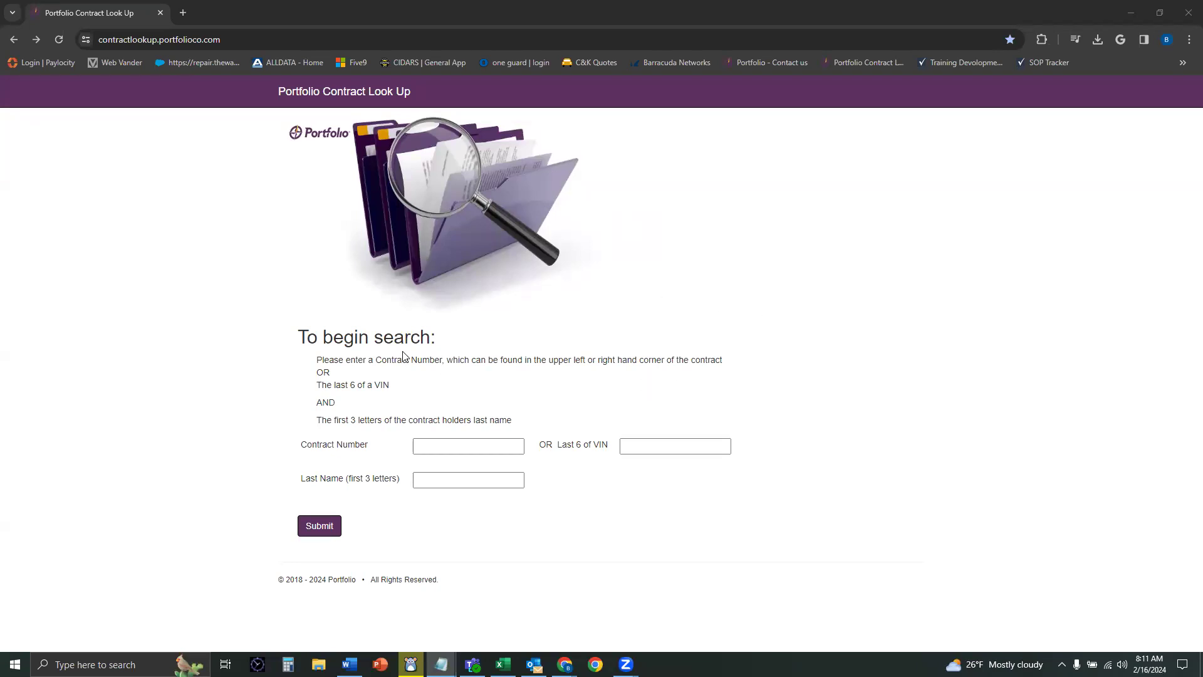
Step: Search by the pasted contract number and last-name letters WAR to find the EverDrive contract
{"action": "left_click", "coordinate": [443, 440]}
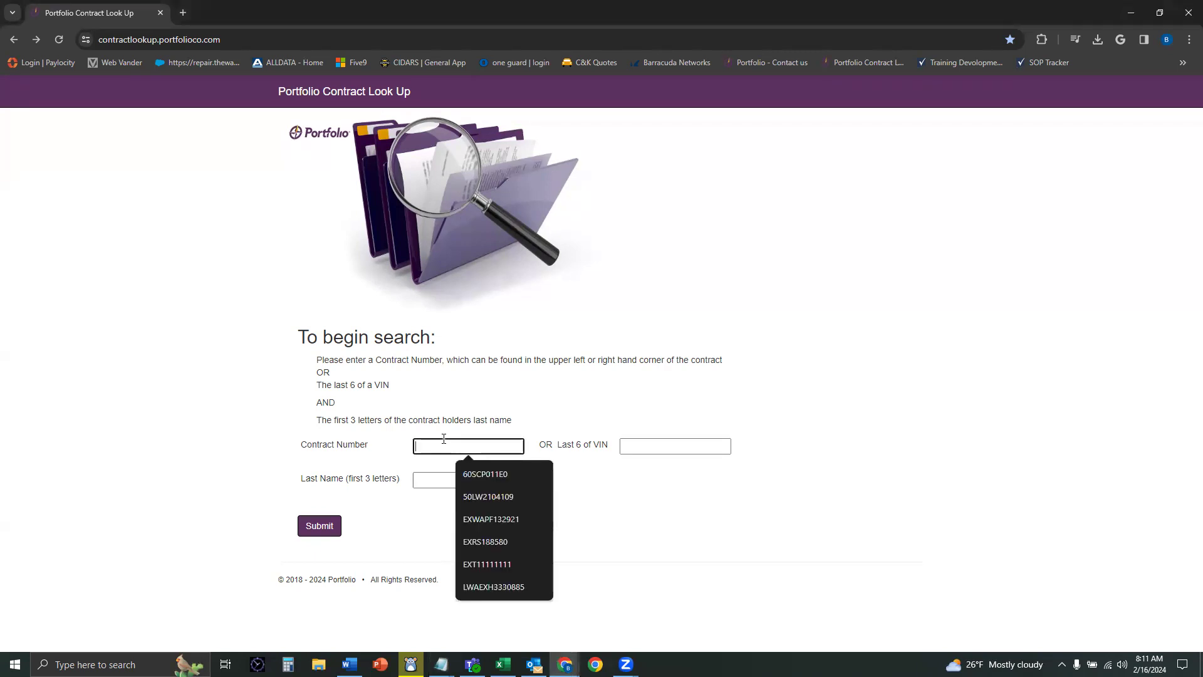
{"action": "key", "text": "Tab"}
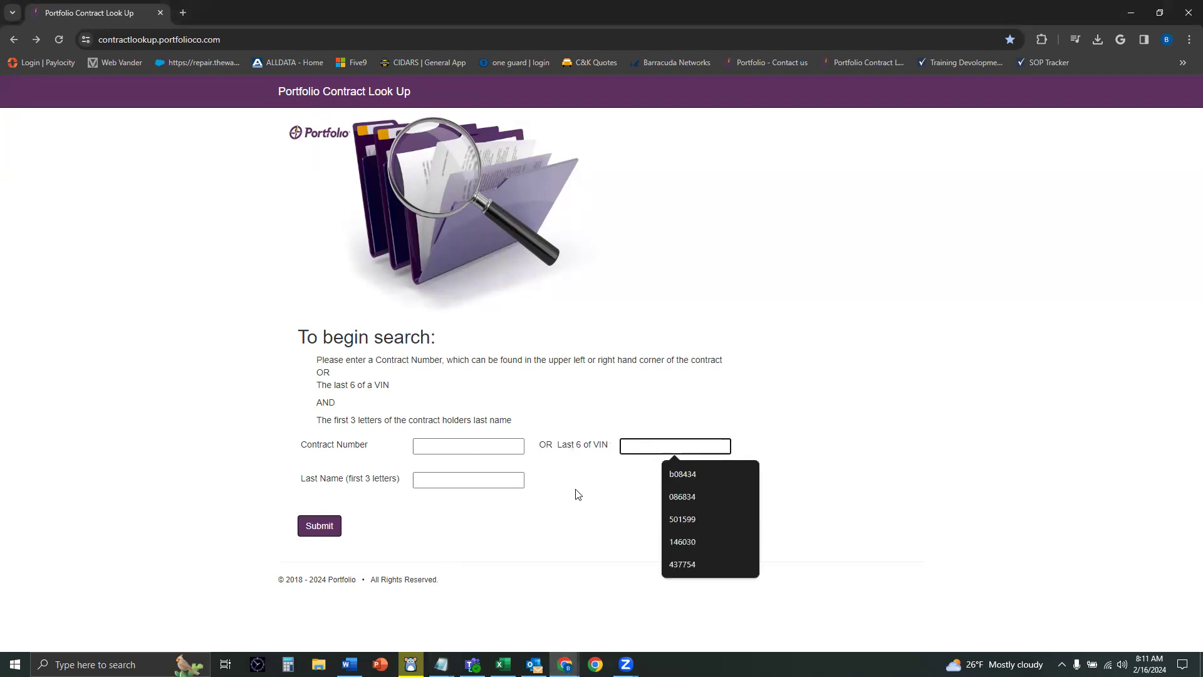
{"action": "left_click", "coordinate": [568, 497]}
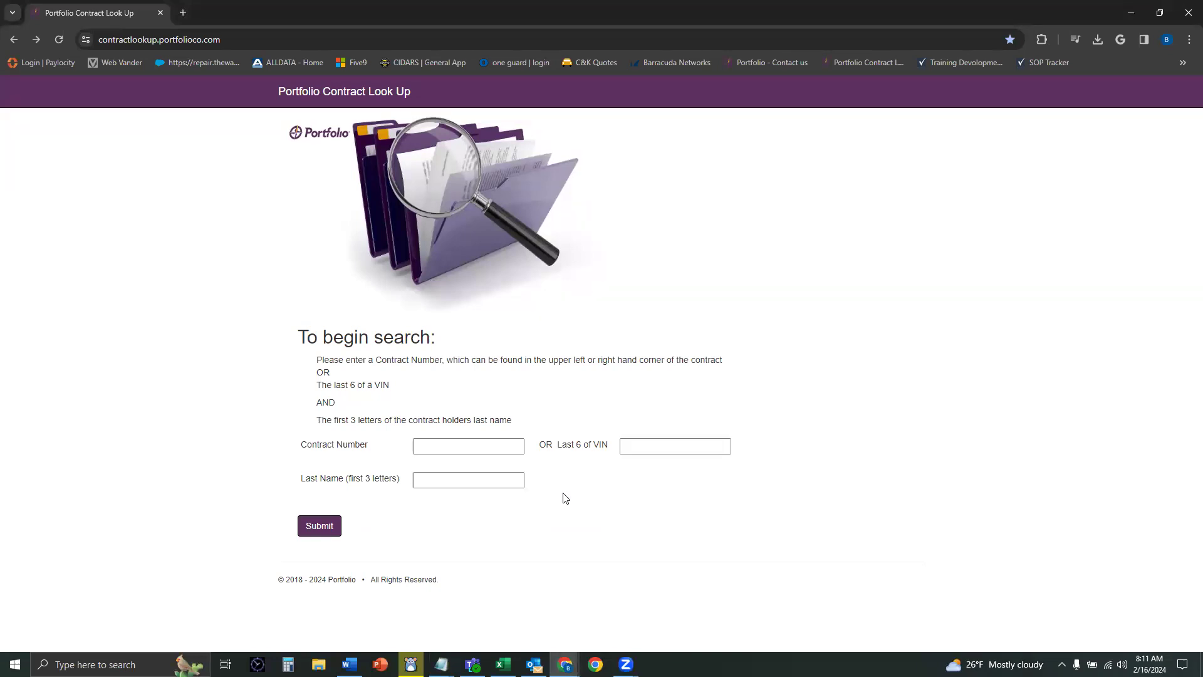
{"action": "left_click", "coordinate": [456, 445]}
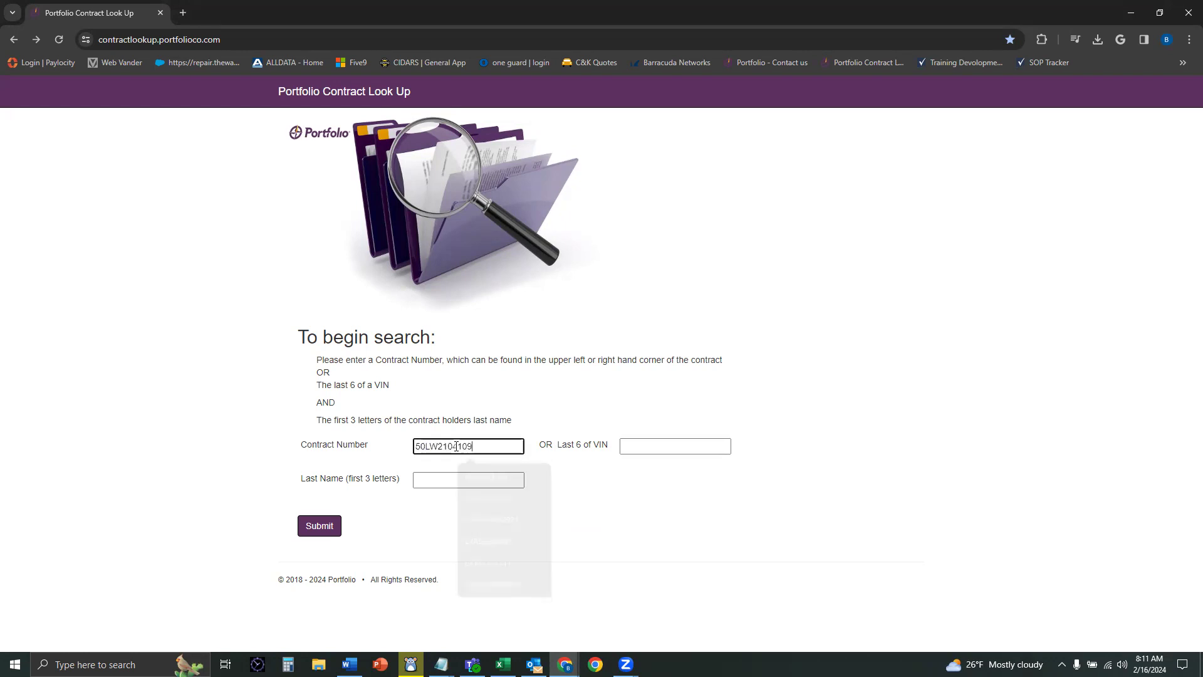
{"action": "key", "text": "Tab"}
{"action": "key", "text": "Tab"}
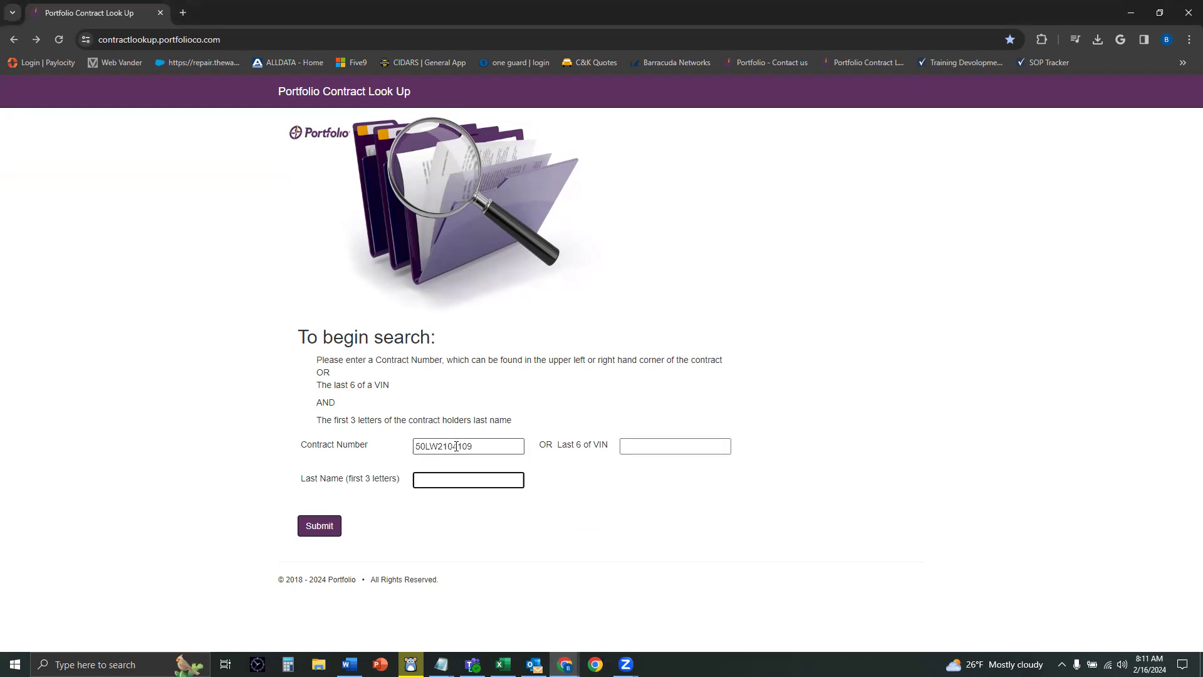
{"action": "type", "text": "WAR"}
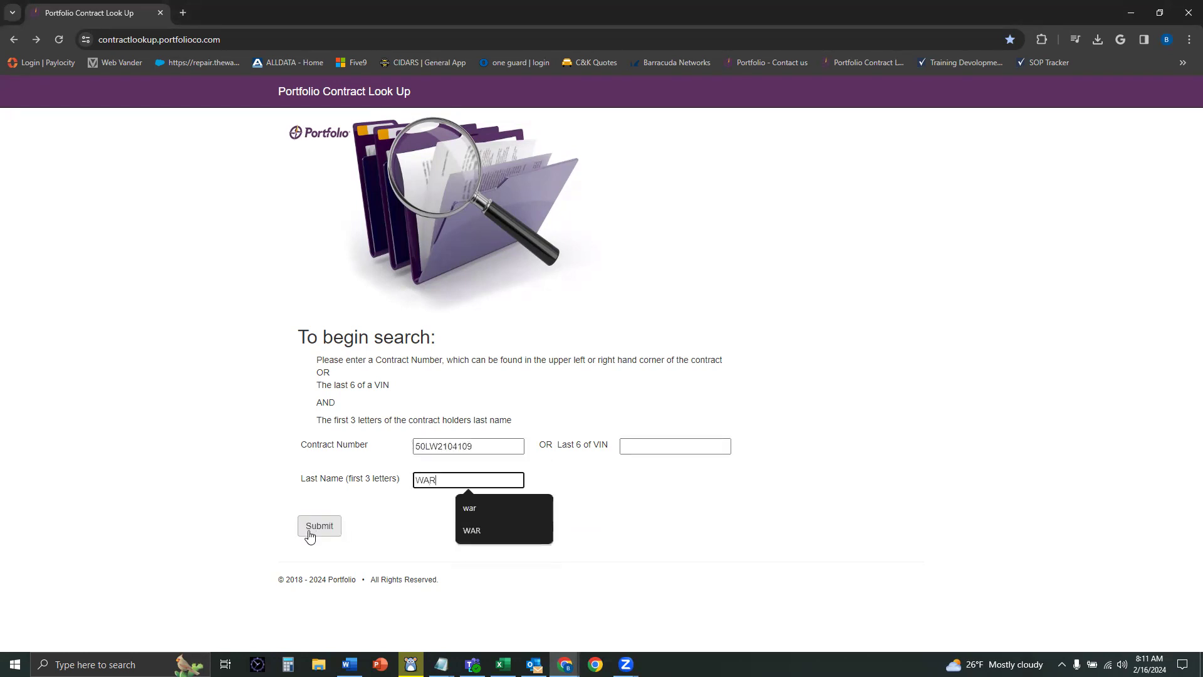
{"action": "left_click", "coordinate": [311, 526]}
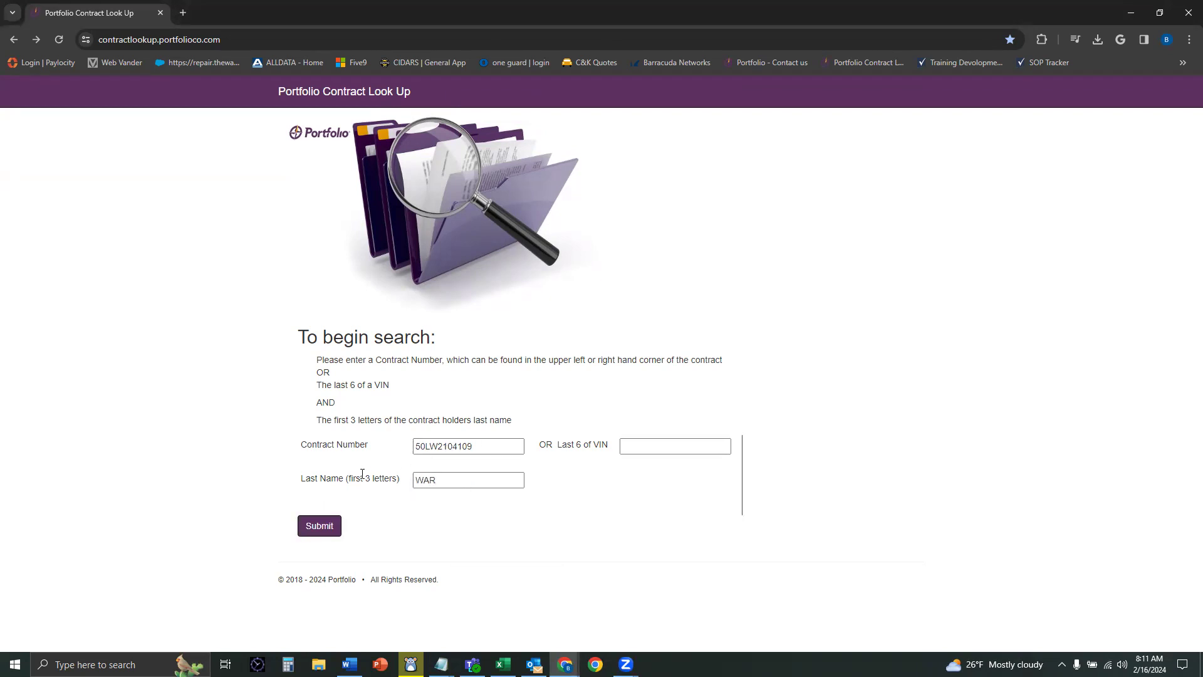
{"action": "left_click", "coordinate": [327, 528]}
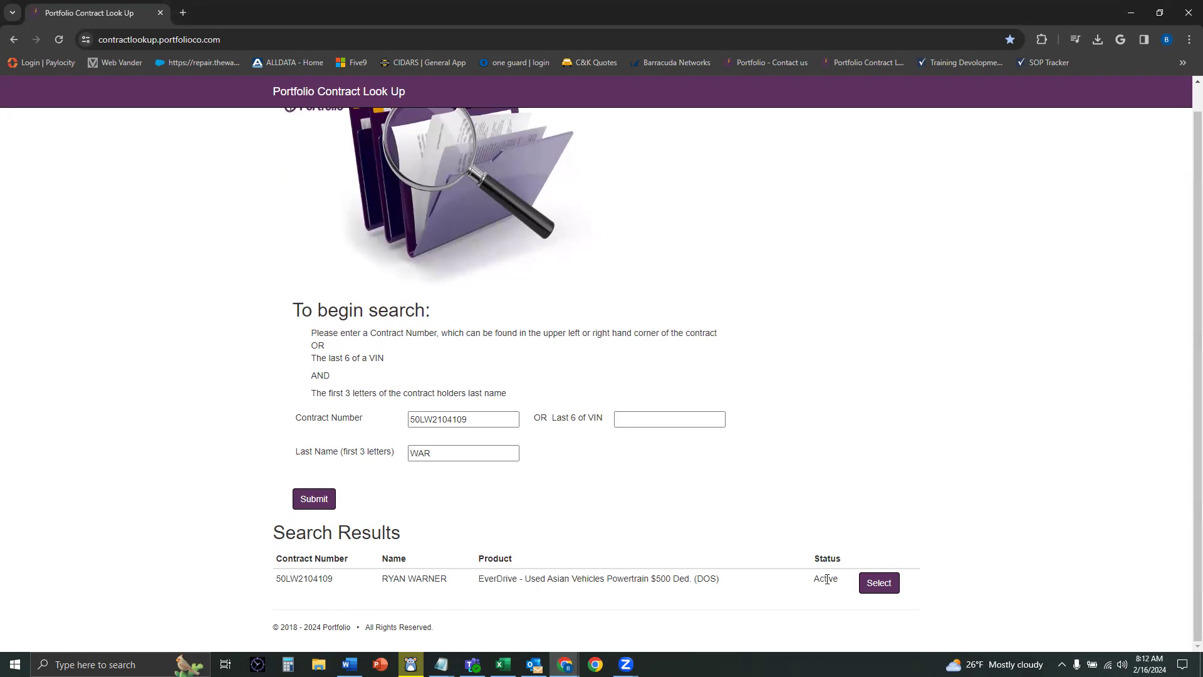
Step: Select the 2017 Dodge Grand Caravan contract row to view its Contract Information
{"action": "left_click", "coordinate": [878, 586]}
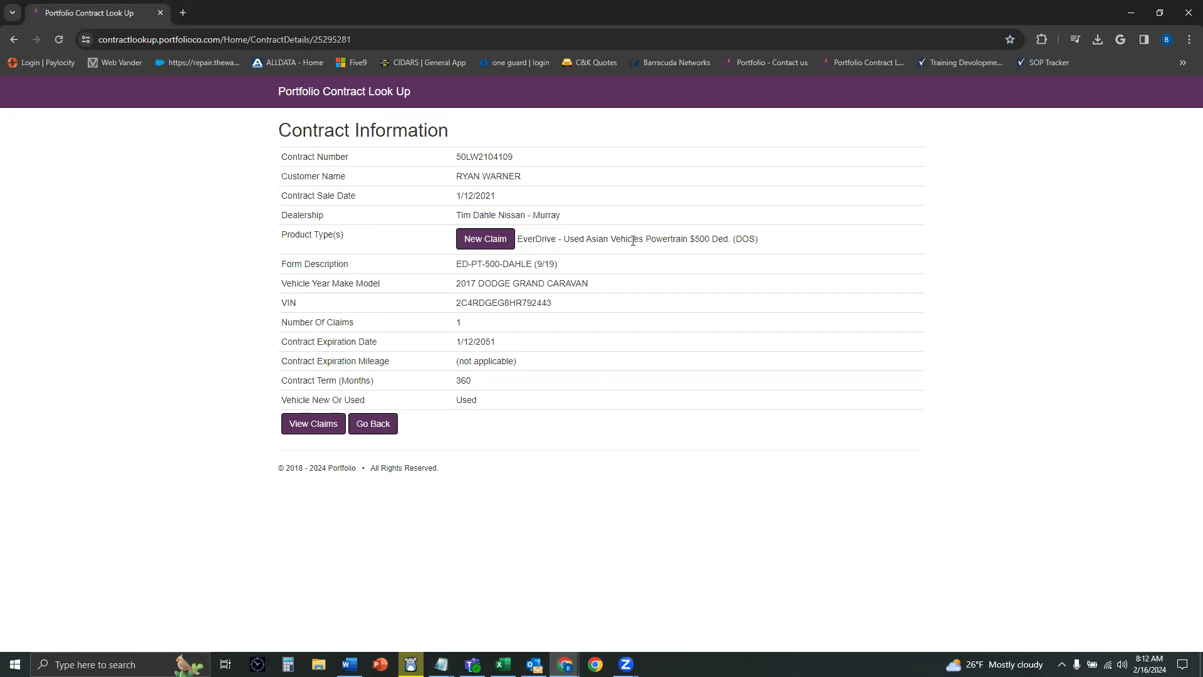
Step: Start a new EverDrive claim with loss date 02/16/2024
{"action": "left_click", "coordinate": [485, 243]}
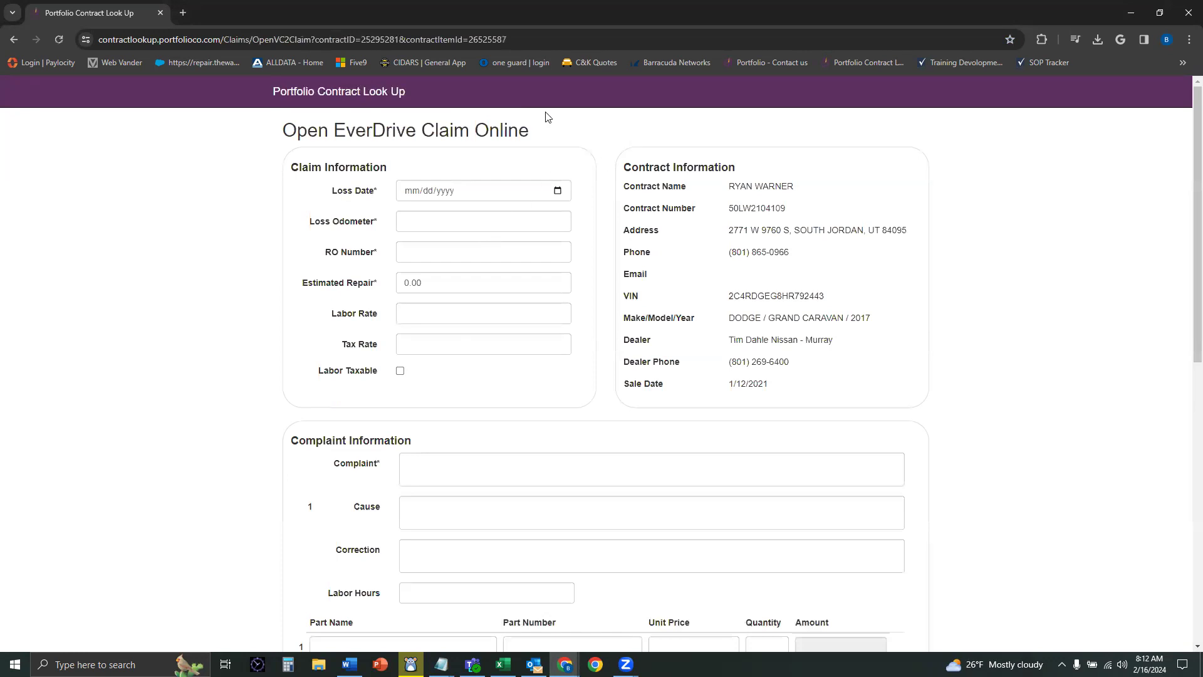
{"action": "scroll", "coordinate": [298, 229], "scroll_direction": "down", "scroll_amount": 3}
{"action": "scroll", "coordinate": [296, 255], "scroll_direction": "up", "scroll_amount": 3}
{"action": "left_click", "coordinate": [560, 195]}
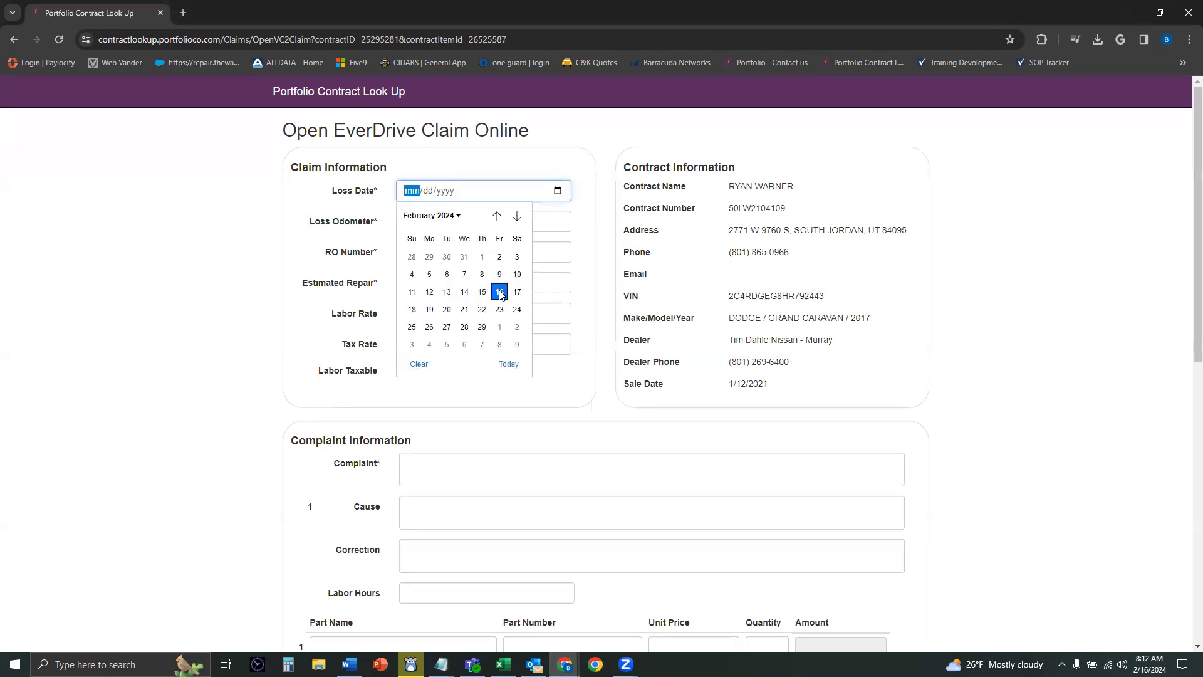
{"action": "left_click", "coordinate": [500, 292]}
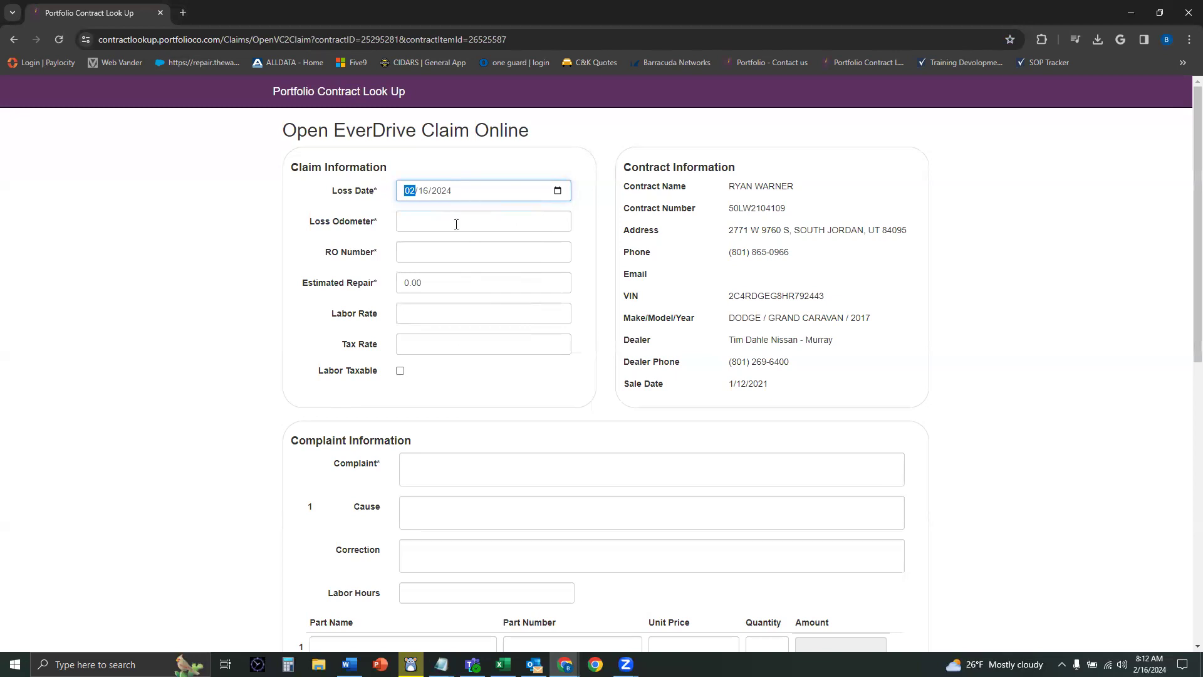
Step: Enter loss odometer 100000, RO Number 1234 and estimated repair 500.00
{"action": "left_click", "coordinate": [456, 224]}
{"action": "type", "text": "100000"}
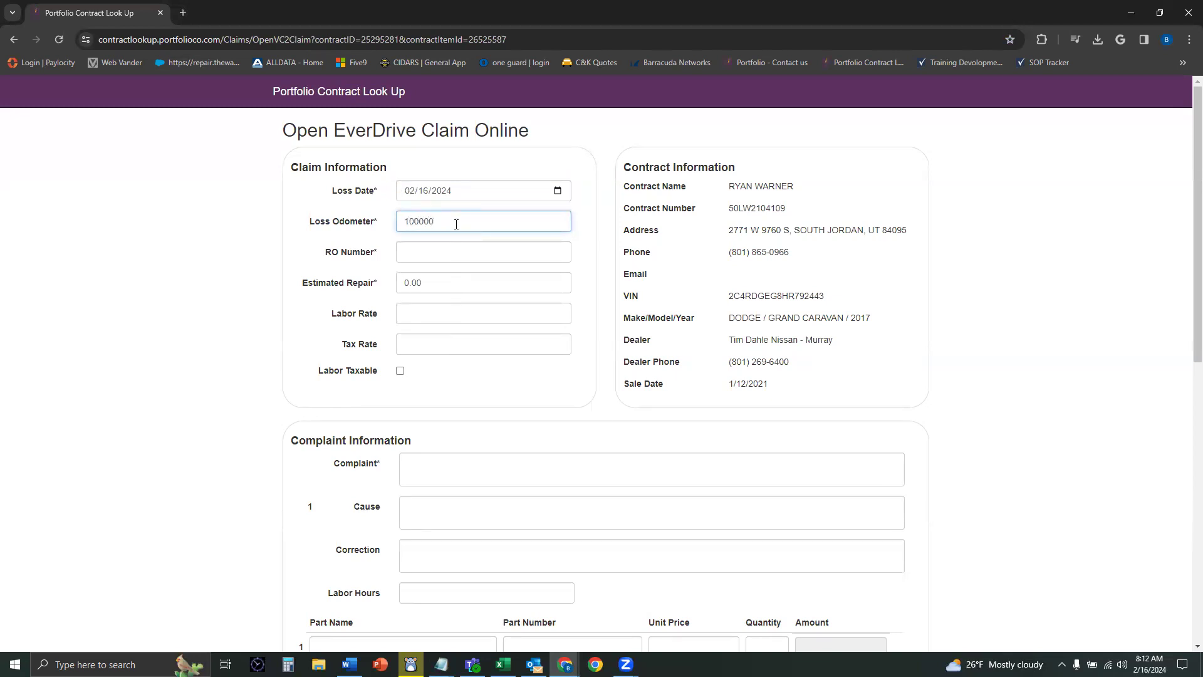
{"action": "key", "text": "Tab"}
{"action": "type", "text": "1234"}
{"action": "key", "text": "Tab"}
{"action": "type", "text": "500.00"}
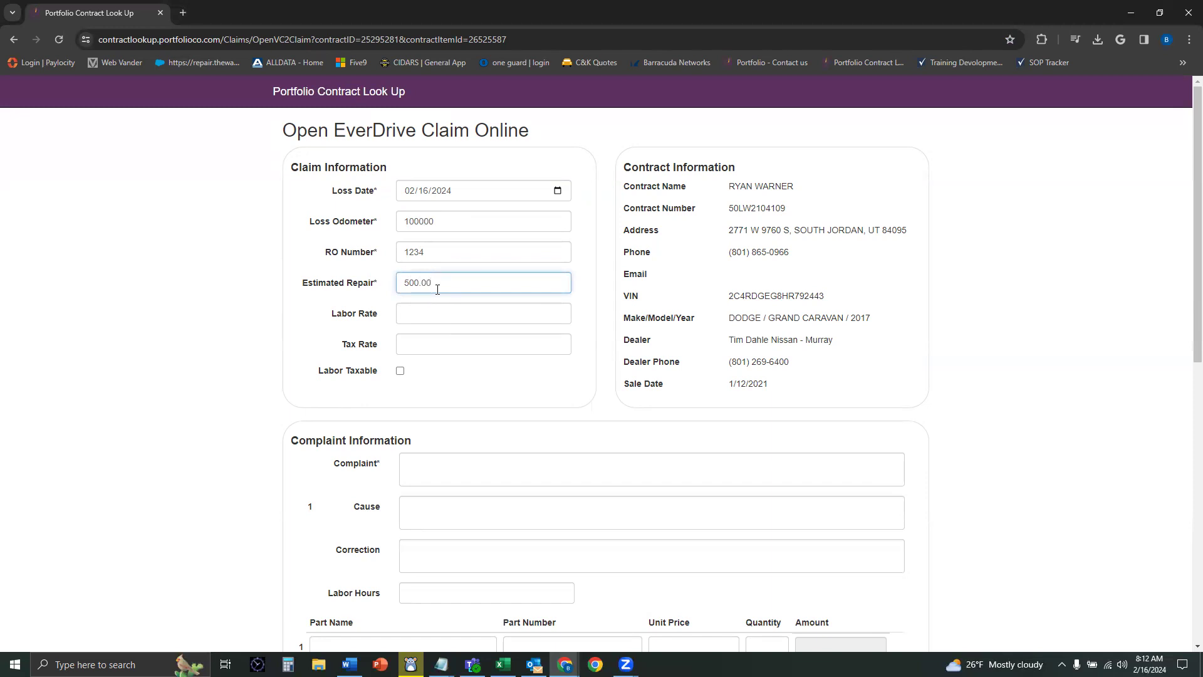
Step: Set the labor rate to 150.00 and the tax rate to 8.75
{"action": "left_click", "coordinate": [443, 308]}
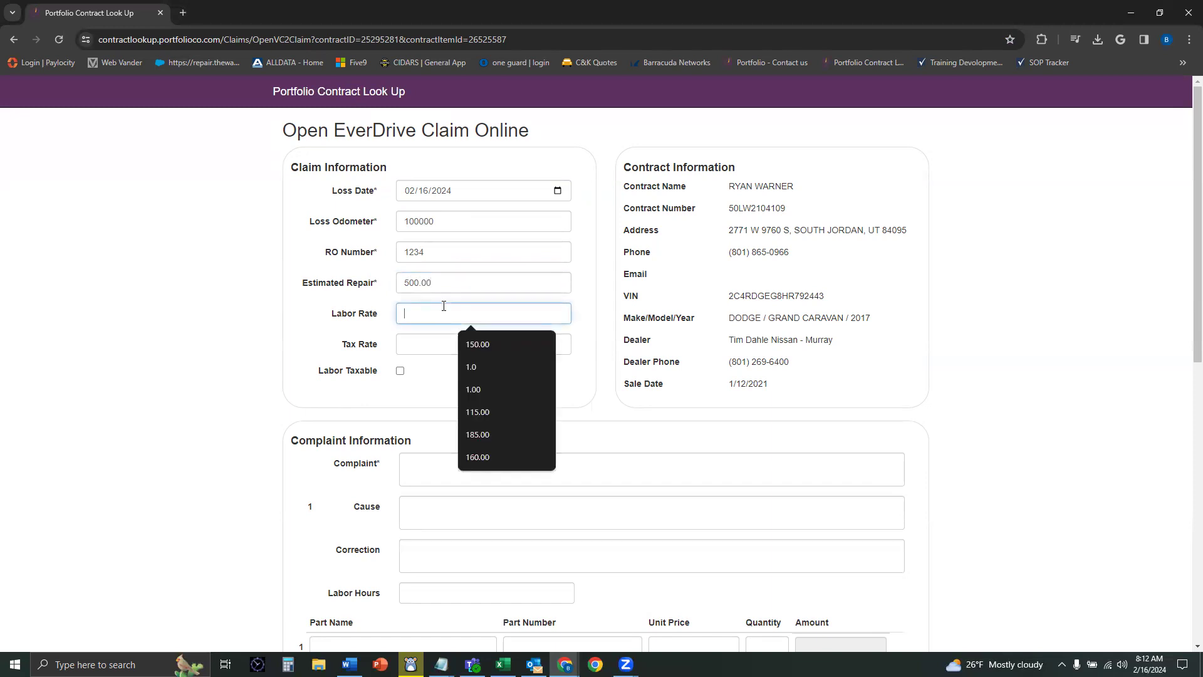
{"action": "left_click", "coordinate": [357, 316]}
{"action": "left_click", "coordinate": [429, 311]}
{"action": "type", "text": "150.00"}
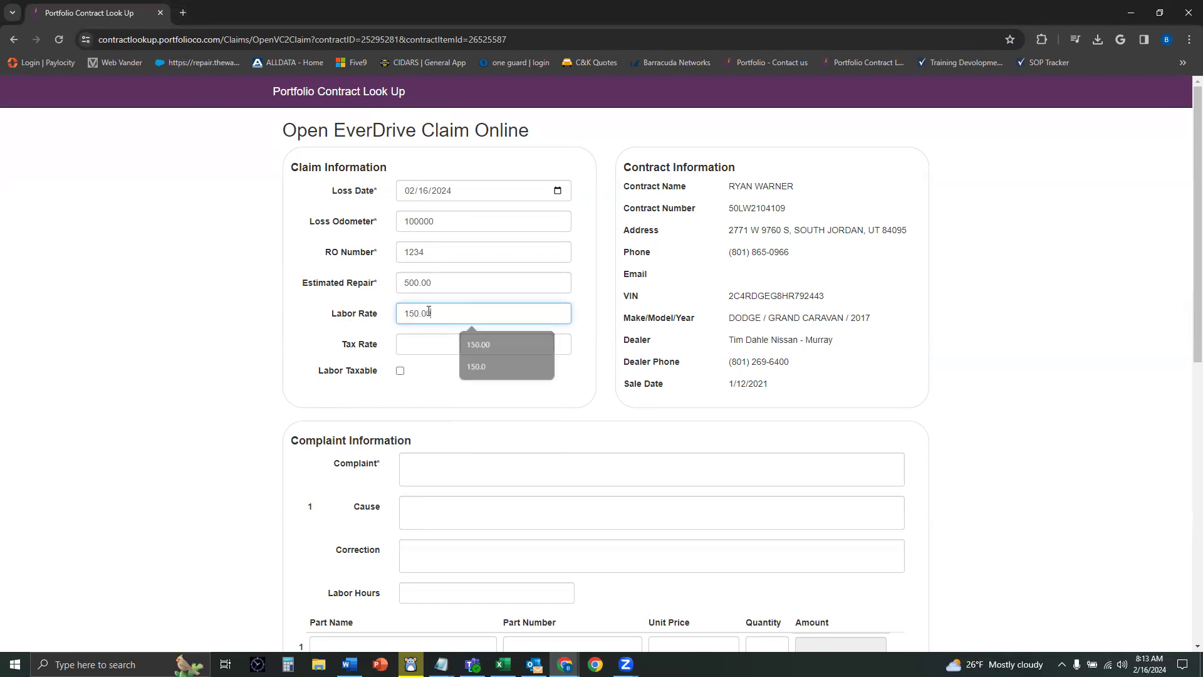
{"action": "key", "text": "Tab"}
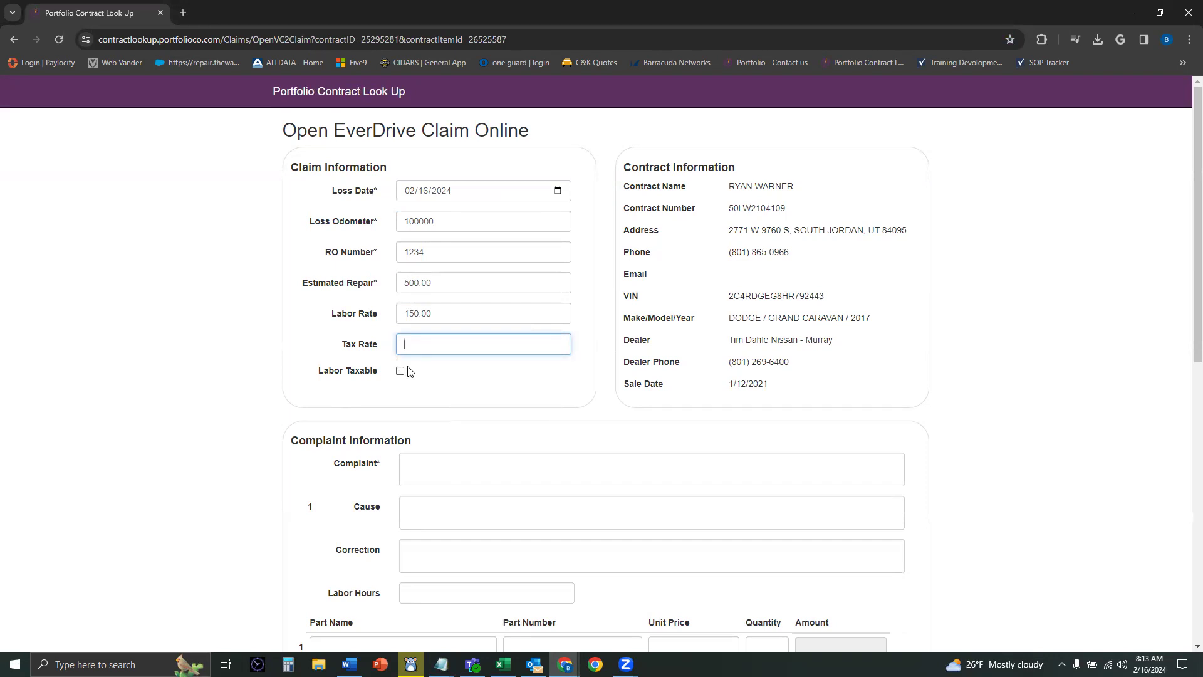
{"action": "type", "text": "8.75"}
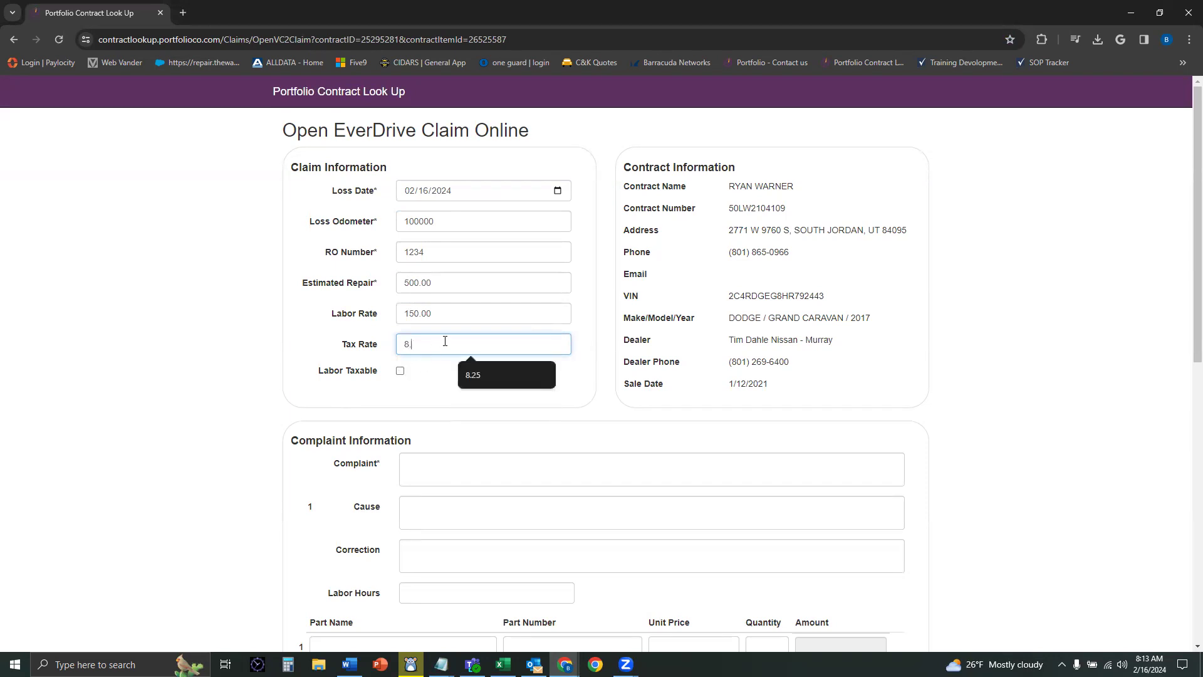
{"action": "left_click", "coordinate": [451, 460]}
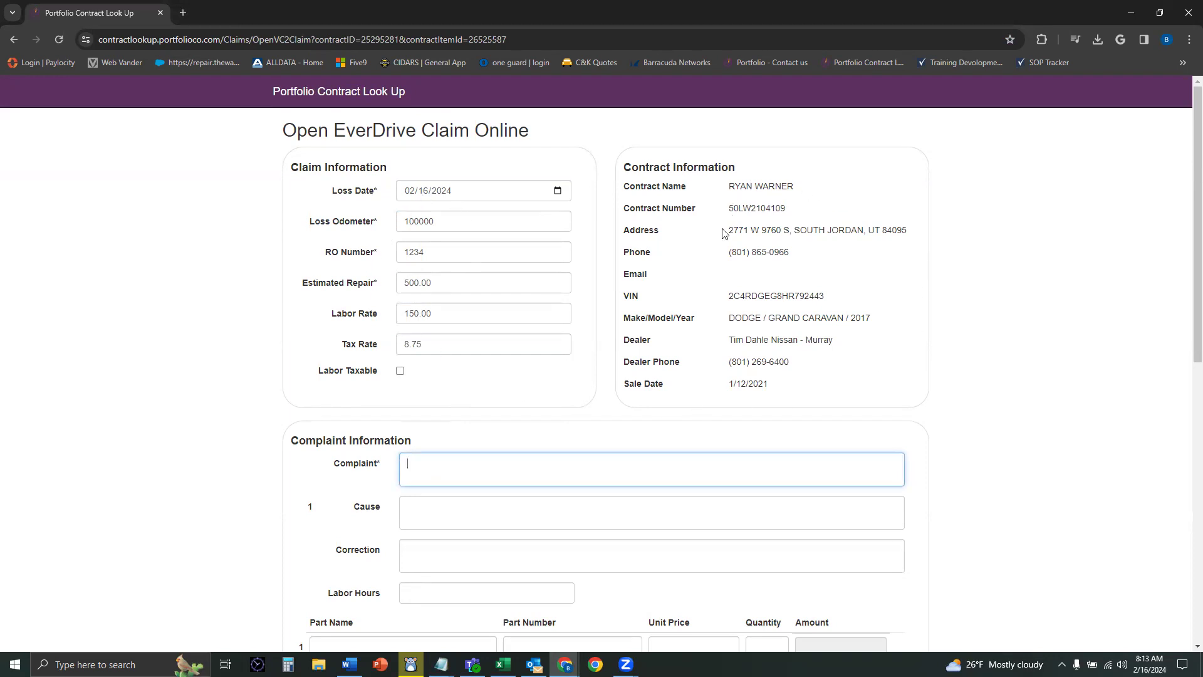
Step: Paste the complaint description into the Complaint box
{"action": "scroll", "coordinate": [858, 334], "scroll_direction": "down", "scroll_amount": 1}
{"action": "scroll", "coordinate": [858, 334], "scroll_direction": "down", "scroll_amount": 2}
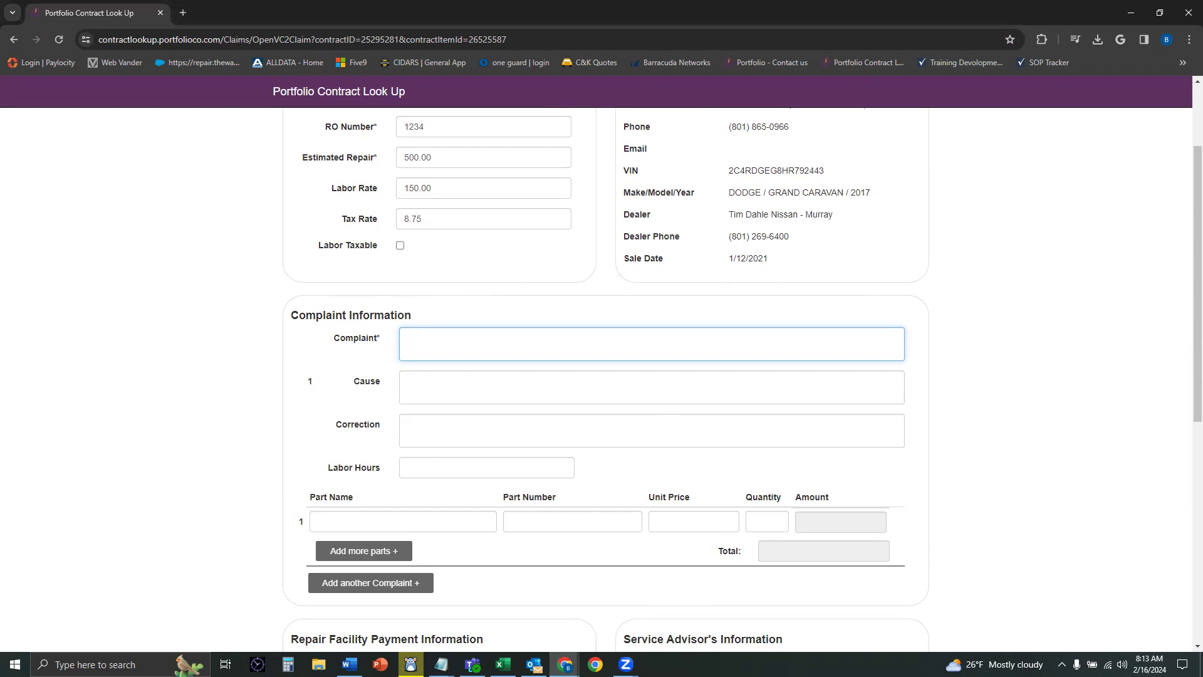
{"action": "key", "text": "alt+Tab"}
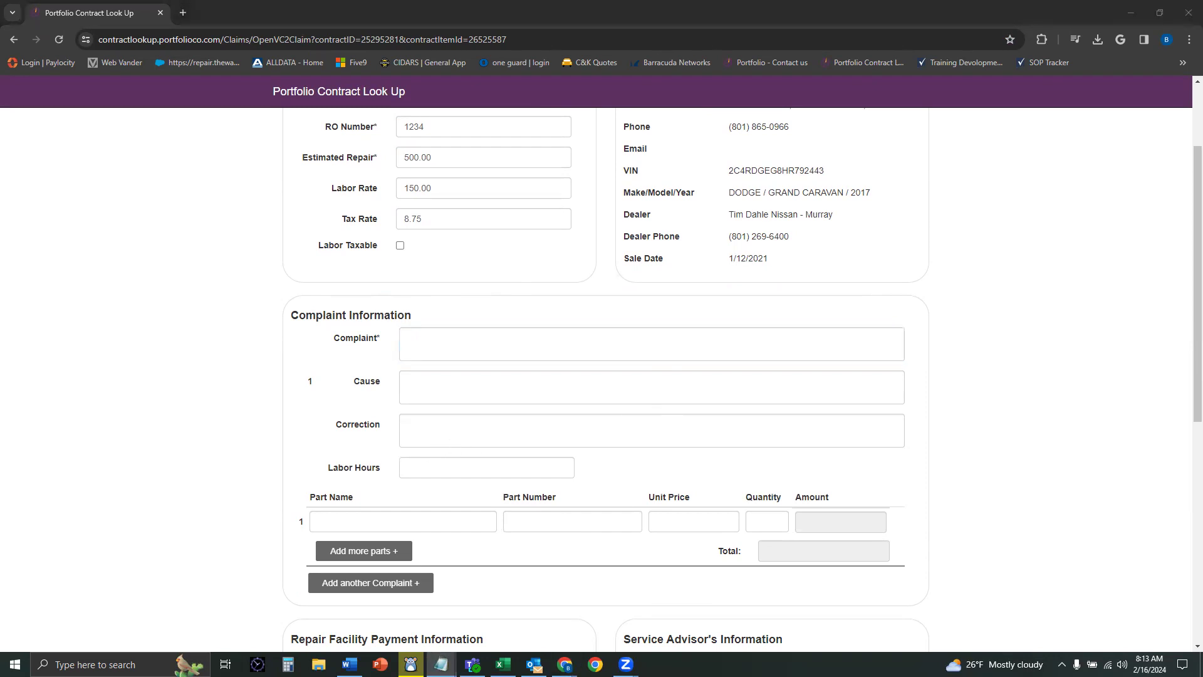
{"action": "left_click", "coordinate": [456, 344]}
{"action": "type", "text": "c/s growling noise when when driving"}
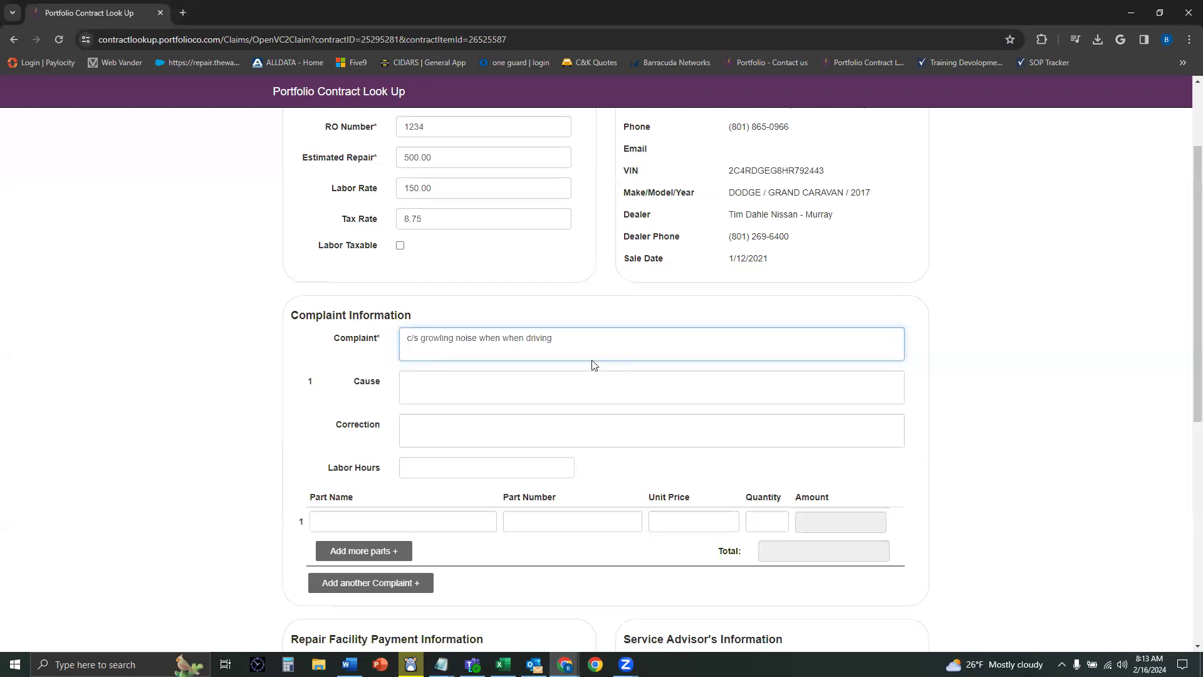
Step: Paste the right front wheel bearing play cause and append the no-outside-damage note
{"action": "left_click", "coordinate": [532, 394]}
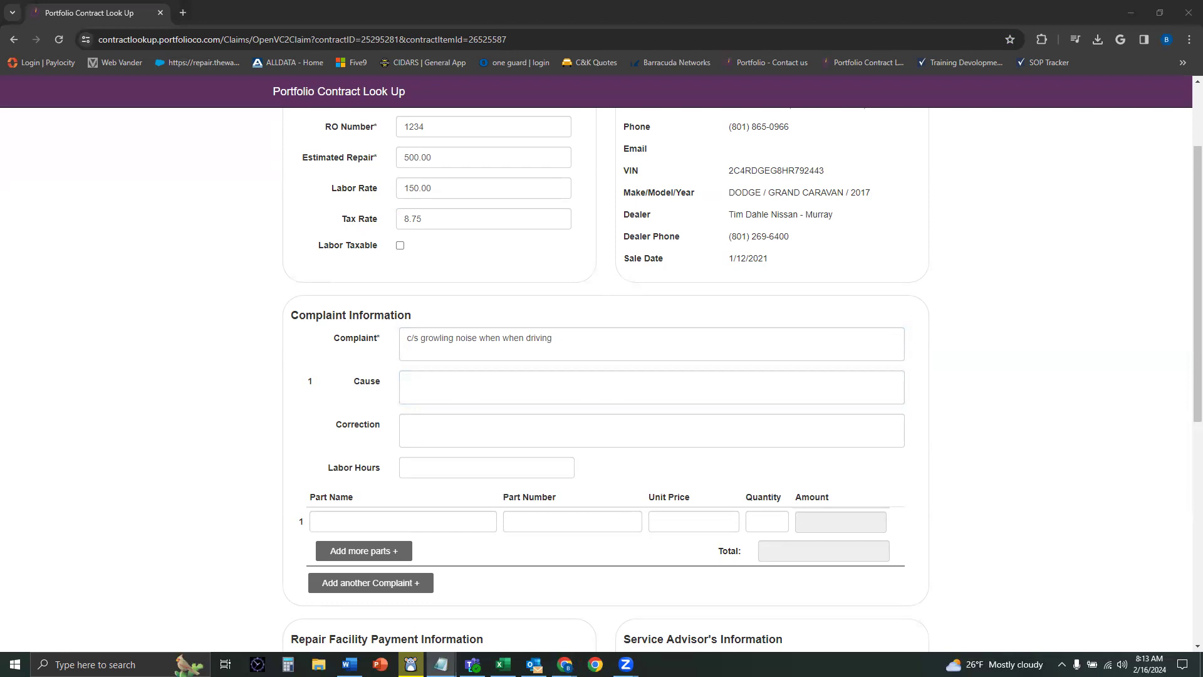
{"action": "left_click", "coordinate": [596, 387]}
{"action": "type", "text": "tech found excessive play to right front wheel bearing"}
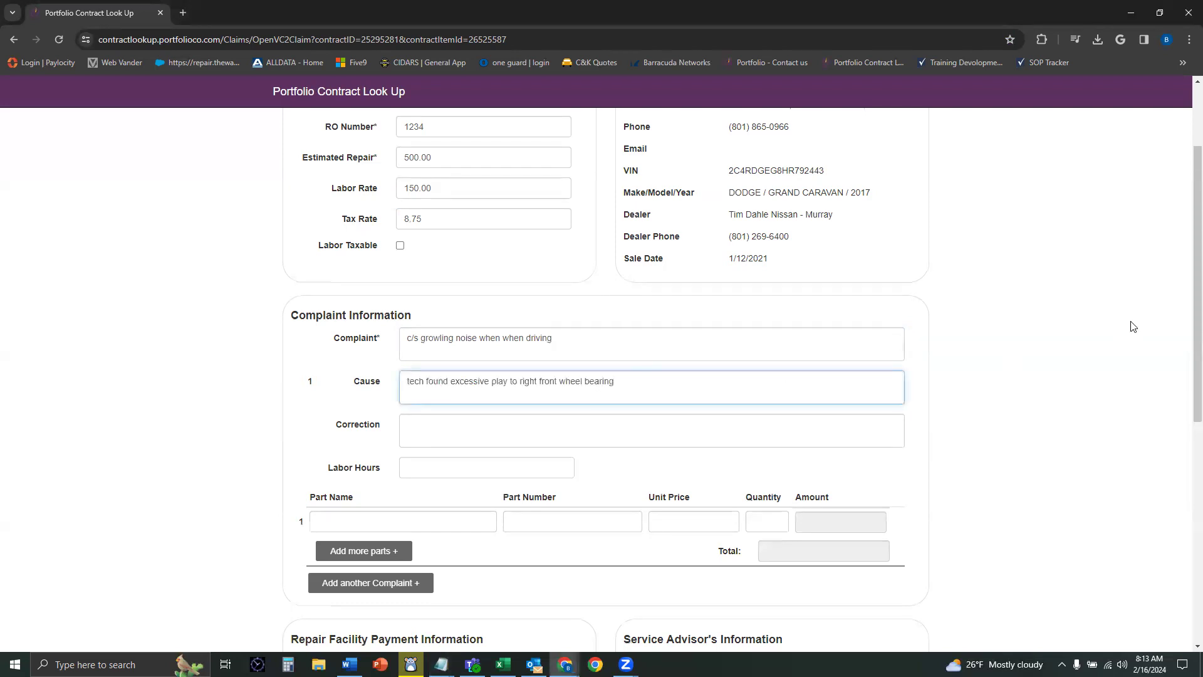
{"action": "left_click", "coordinate": [1026, 321]}
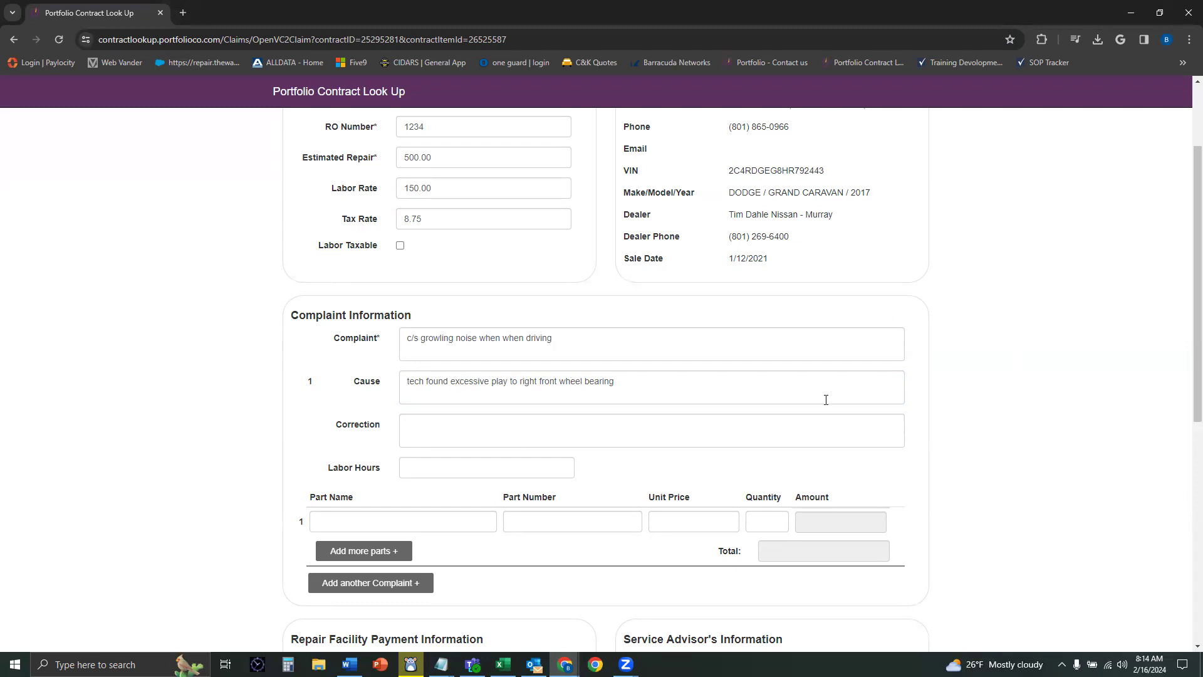
{"action": "left_click", "coordinate": [638, 381]}
{"action": "type", "text": ". s"}
{"action": "type", "text": "o signs outside "}
{"action": "type", "text": "damage or influ"}
{"action": "type", "text": "ence"}
{"action": "key", "text": "Tab"}
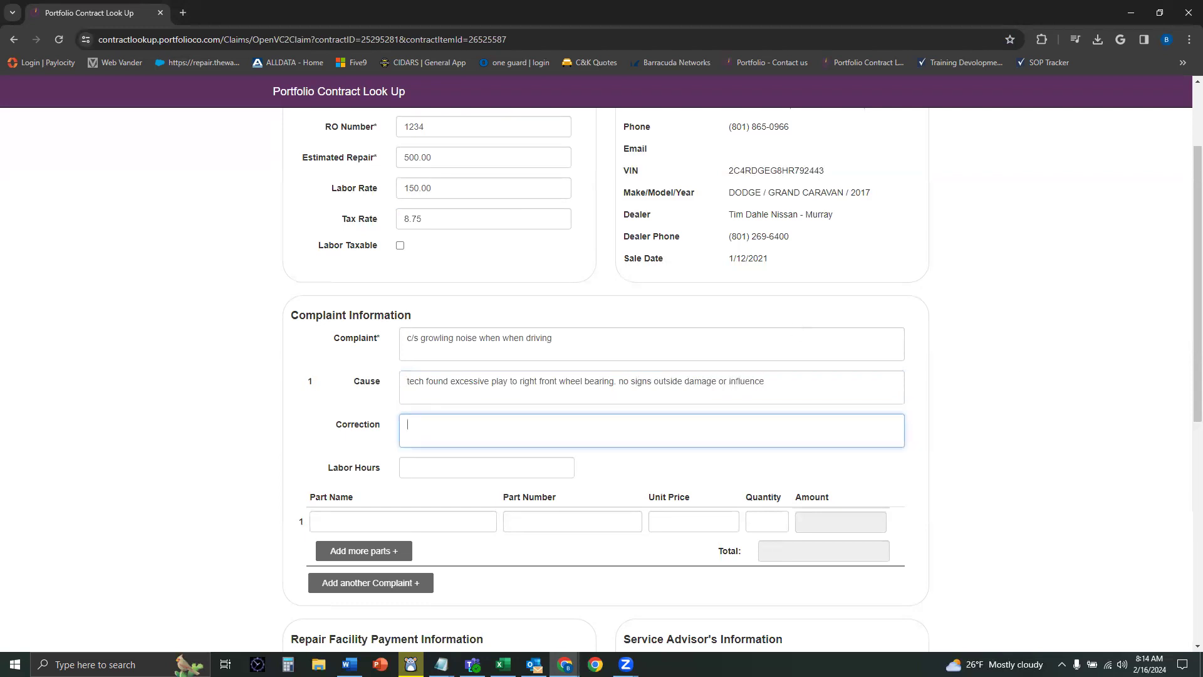
Step: Paste 'replace right front wheel bearing' as the Correction
{"action": "key", "text": "alt+Tab"}
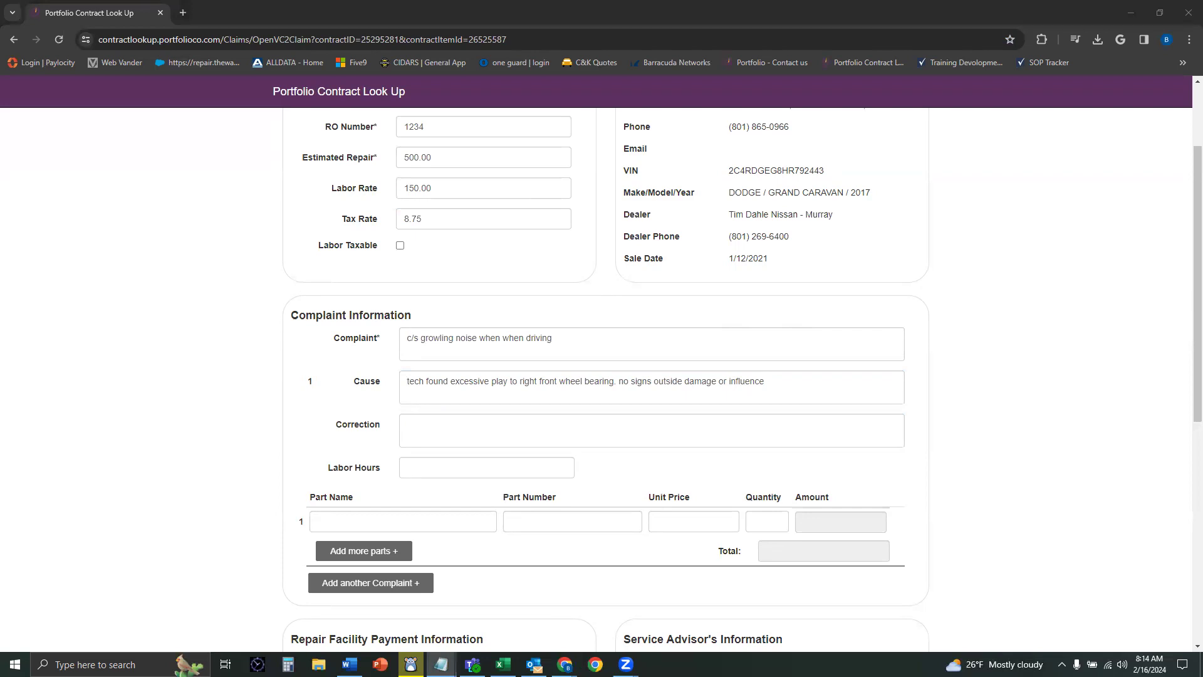
{"action": "left_click", "coordinate": [444, 429]}
{"action": "type", "text": "replace right front wheel bearing"}
{"action": "key", "text": "Tab"}
Step: Set Labor Hours to 2.0
{"action": "scroll", "coordinate": [160, 392], "scroll_direction": "down", "scroll_amount": 1}
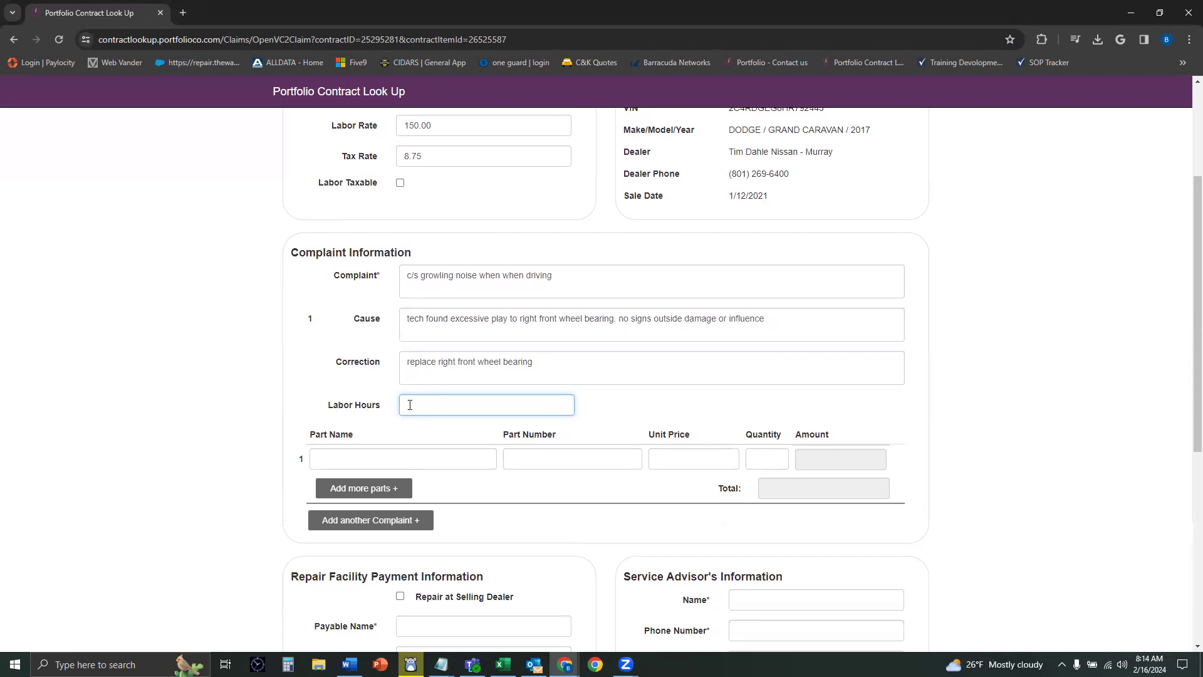
{"action": "type", "text": "1.0"}
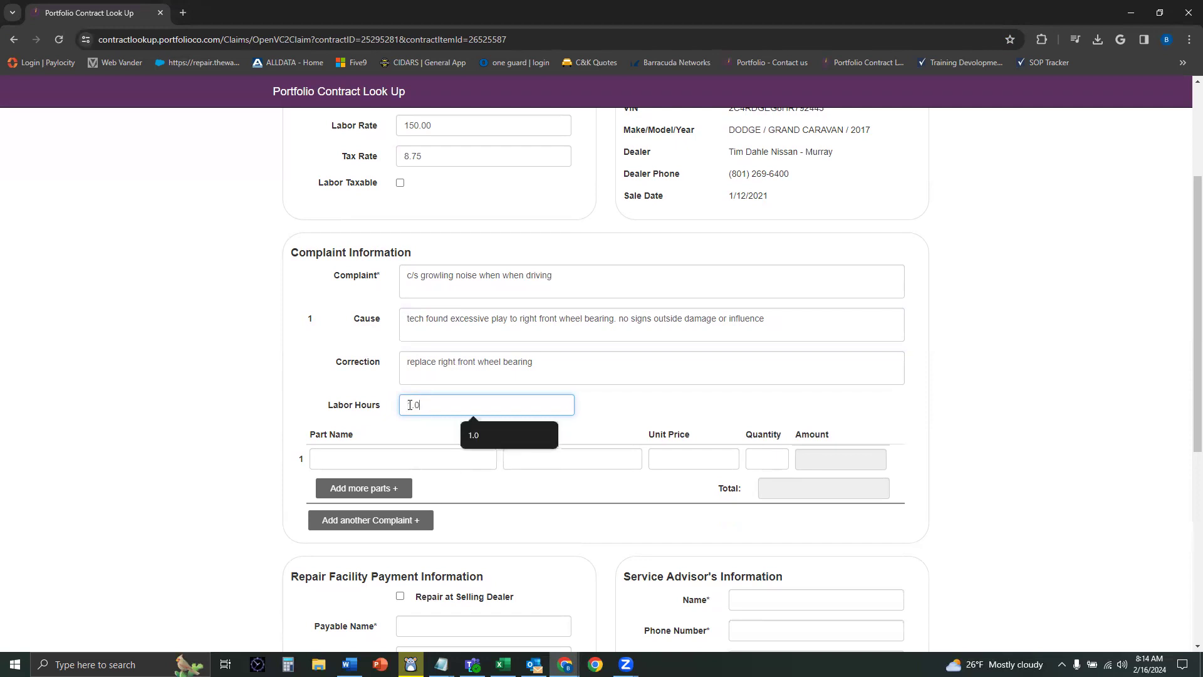
{"action": "double_click", "coordinate": [410, 404]}
{"action": "type", "text": "2.0"}
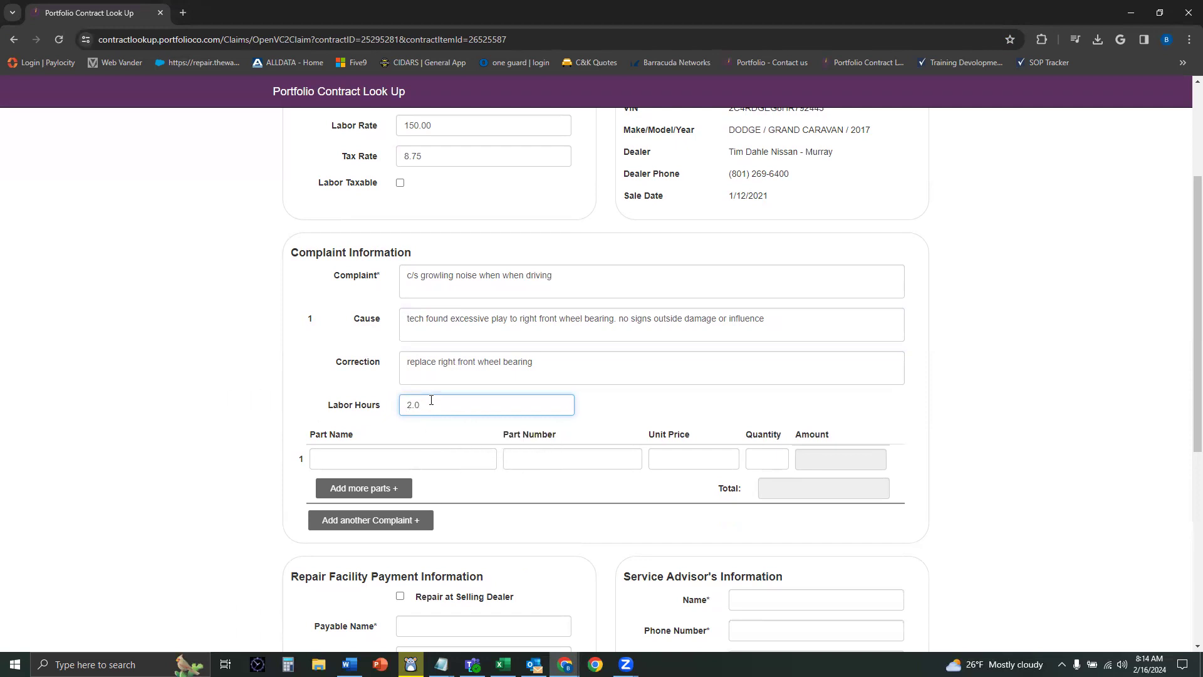
{"action": "left_click_drag", "start_coordinate": [404, 408], "coordinate": [443, 433]}
{"action": "left_click", "coordinate": [444, 432]}
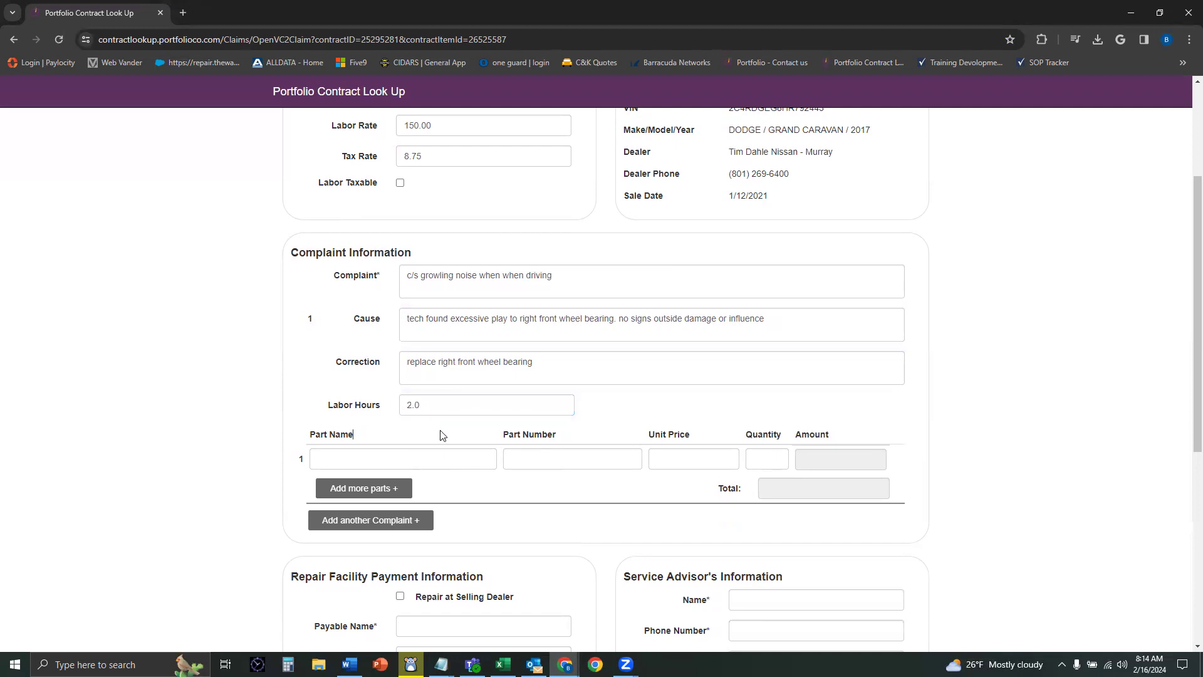
Step: Enter Wheel bearing as the part name, replacing the misplaced part number
{"action": "left_click", "coordinate": [434, 454]}
{"action": "key", "text": "alt+Tab"}
{"action": "left_click", "coordinate": [403, 454]}
{"action": "type", "text": "12479031"}
{"action": "left_click_drag", "start_coordinate": [438, 461], "coordinate": [244, 467]}
{"action": "key", "text": "ctrl+c"}
{"action": "type", "text": "Wh"}
Step: Fill part number 12479031, unit price 89.30 and quantity 1 for a $89.30 total
{"action": "key", "text": "Tab"}
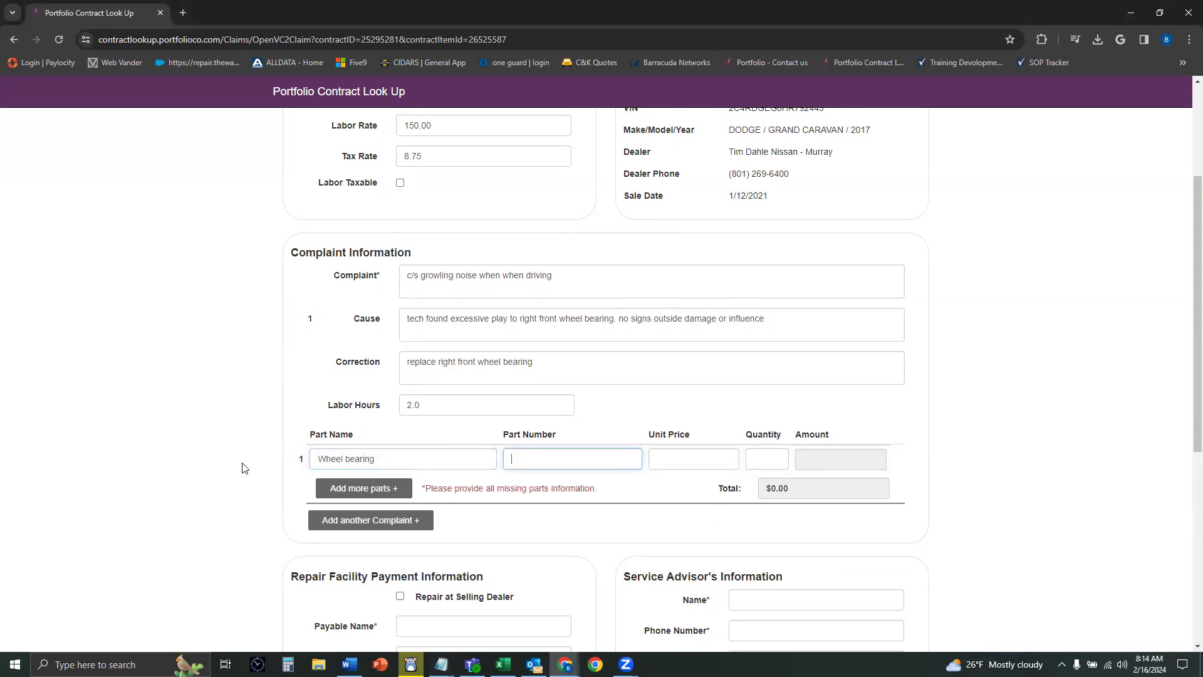
{"action": "key", "text": "ctrl+v"}
{"action": "key", "text": "Tab"}
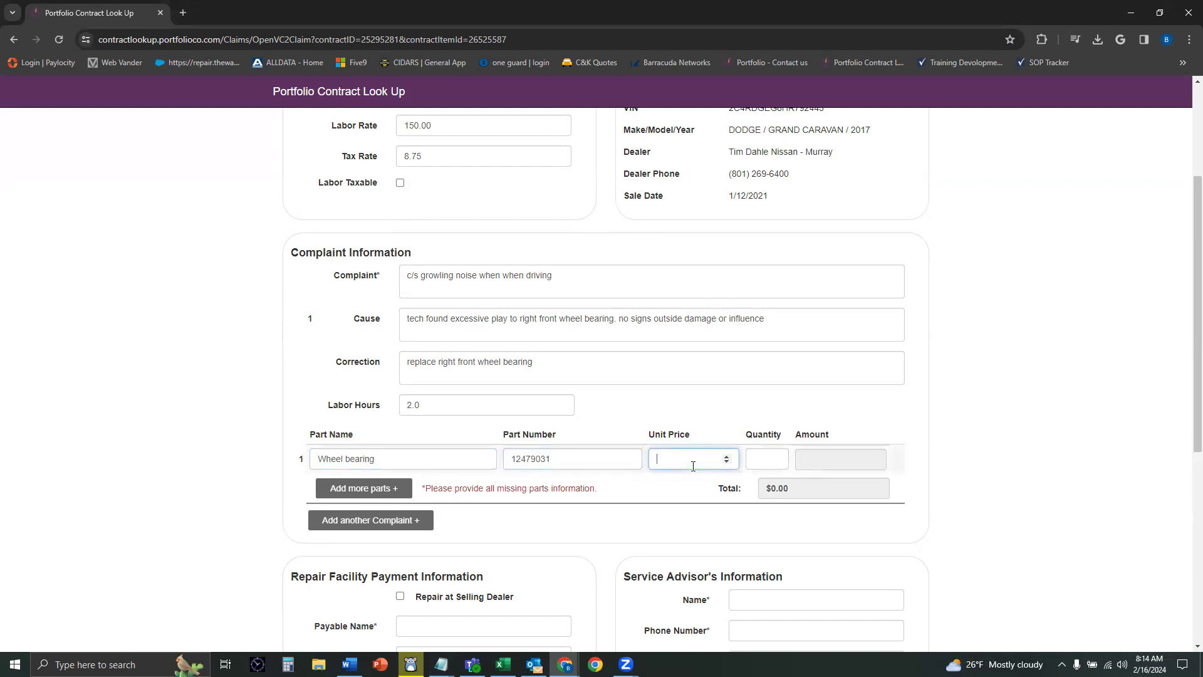
{"action": "key", "text": "Tab"}
{"action": "type", "text": "1"}
{"action": "key", "text": "Tab"}
{"action": "key", "text": "Tab"}
{"action": "scroll", "coordinate": [501, 514], "scroll_direction": "down", "scroll_amount": 2}
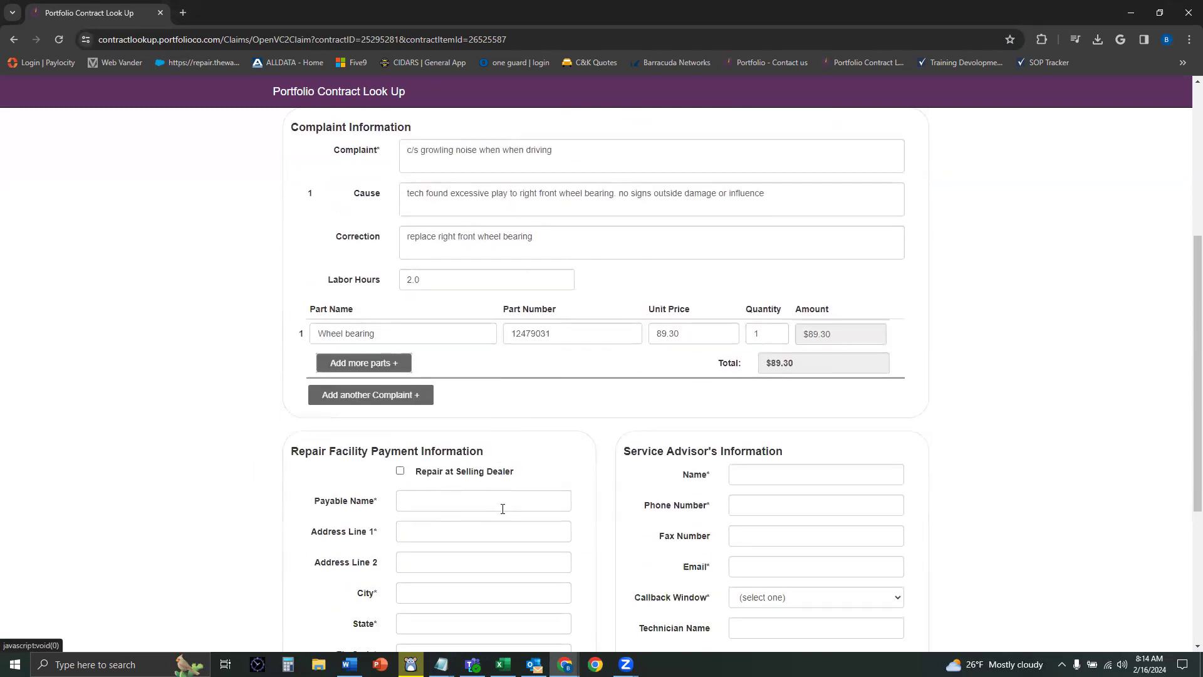
{"action": "scroll", "coordinate": [494, 406], "scroll_direction": "up", "scroll_amount": 2}
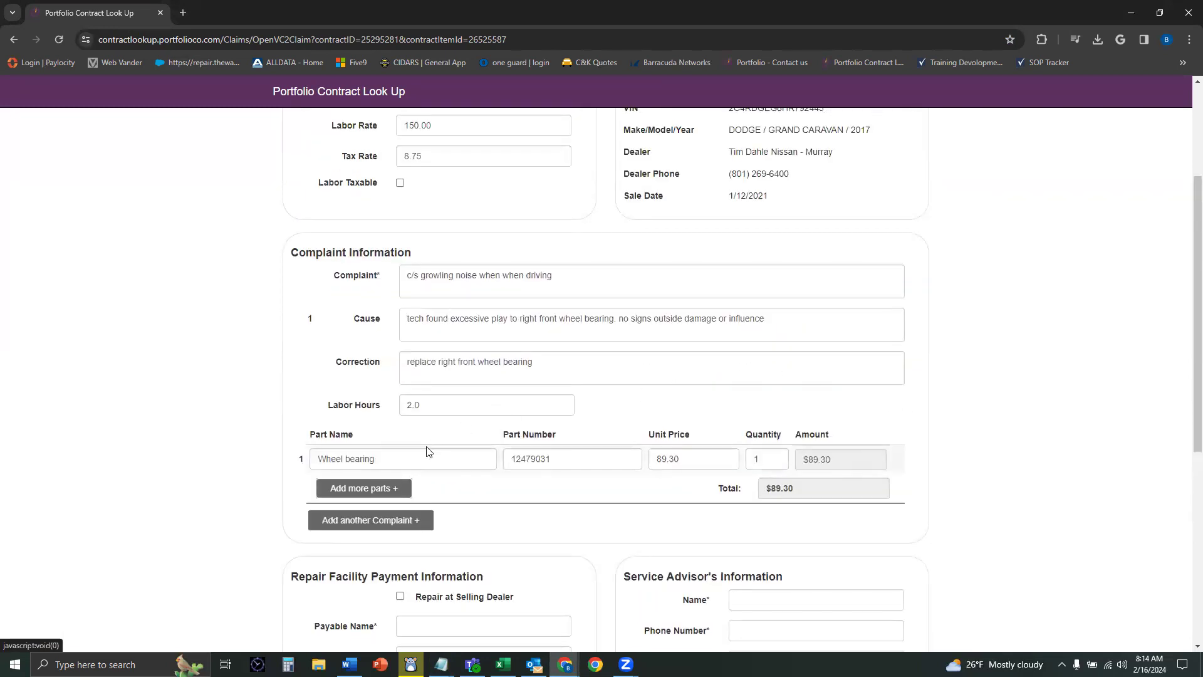
{"action": "double_click", "coordinate": [414, 405]}
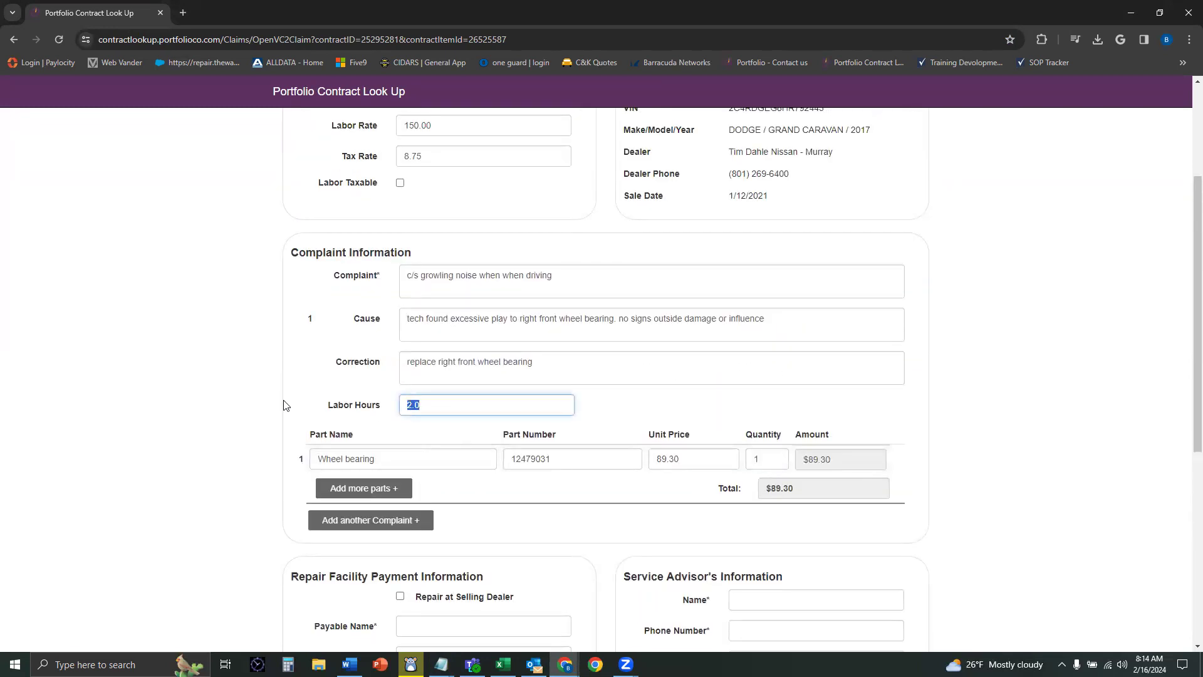
{"action": "left_click", "coordinate": [387, 493]}
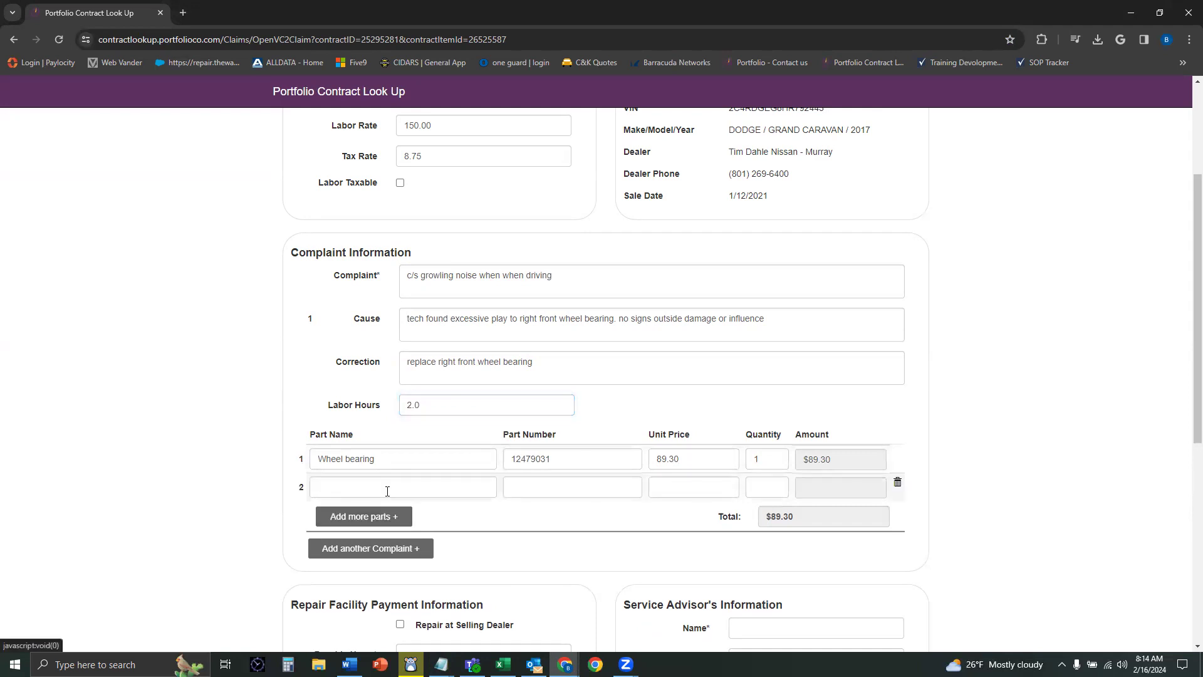
{"action": "left_click", "coordinate": [387, 465]}
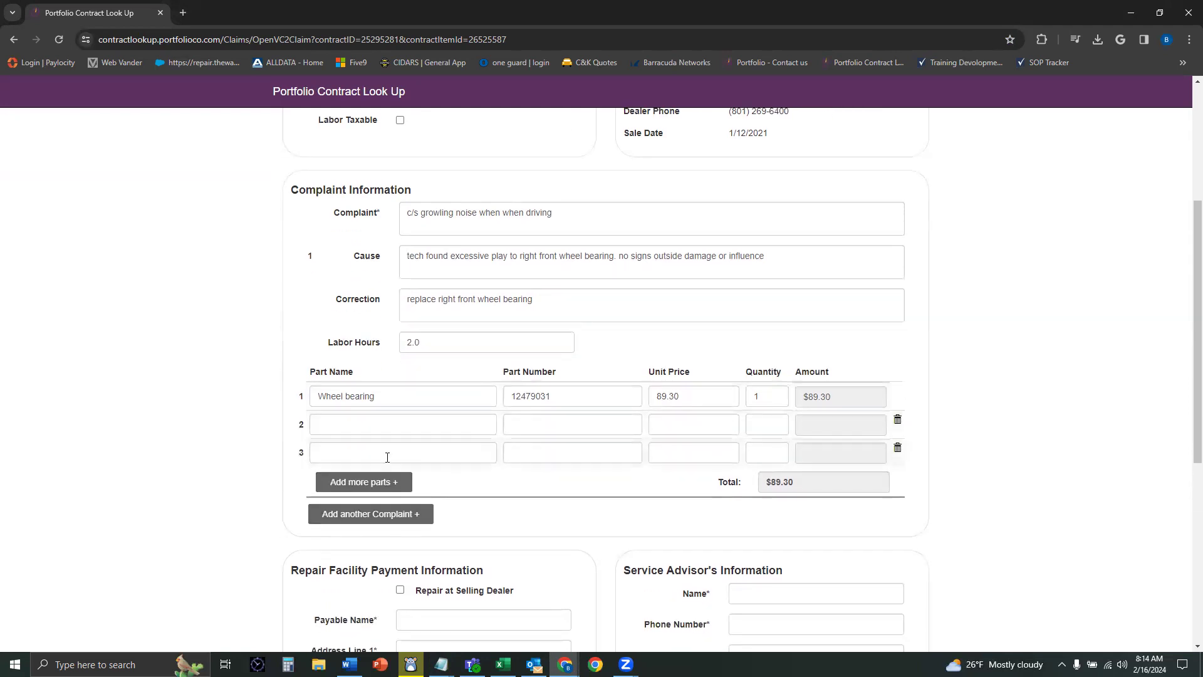
{"action": "left_click", "coordinate": [899, 448]}
{"action": "left_click", "coordinate": [898, 421]}
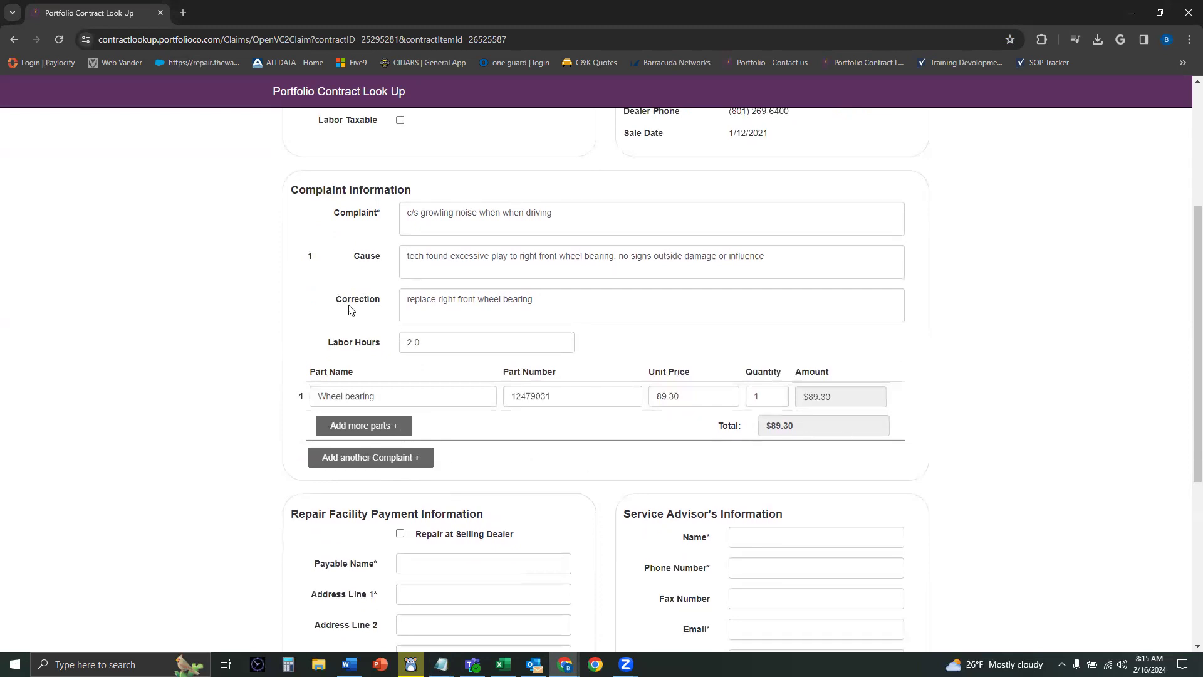
{"action": "scroll", "coordinate": [241, 265], "scroll_direction": "down", "scroll_amount": 2}
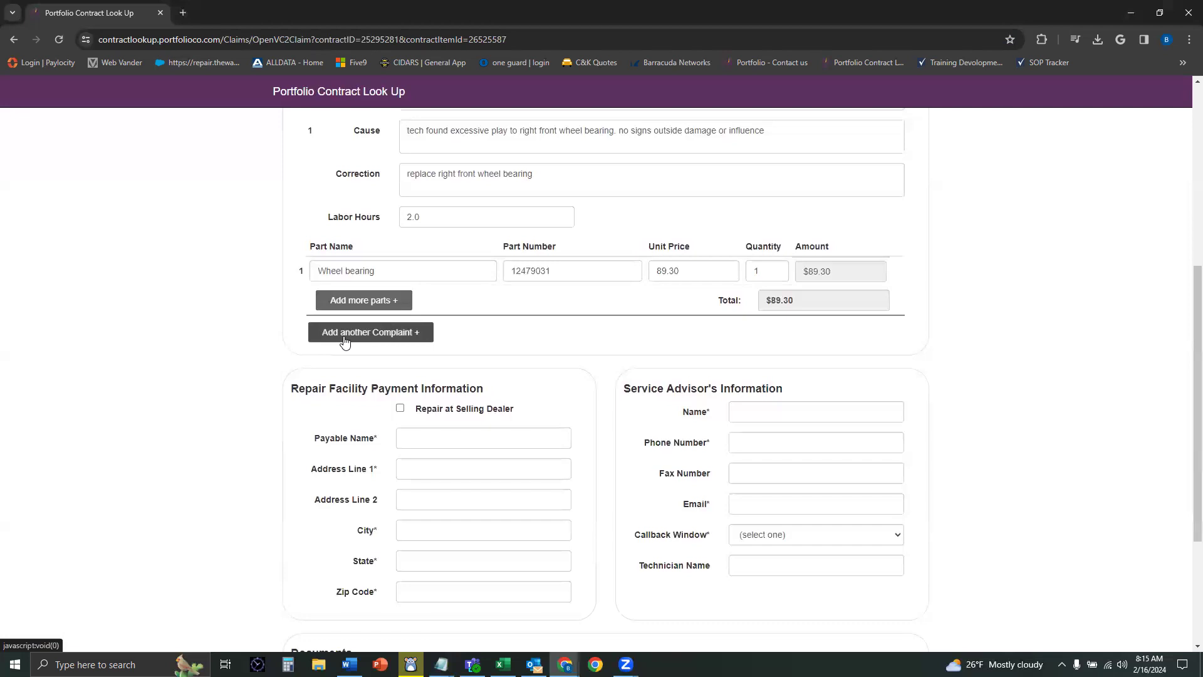
{"action": "left_click", "coordinate": [403, 340]}
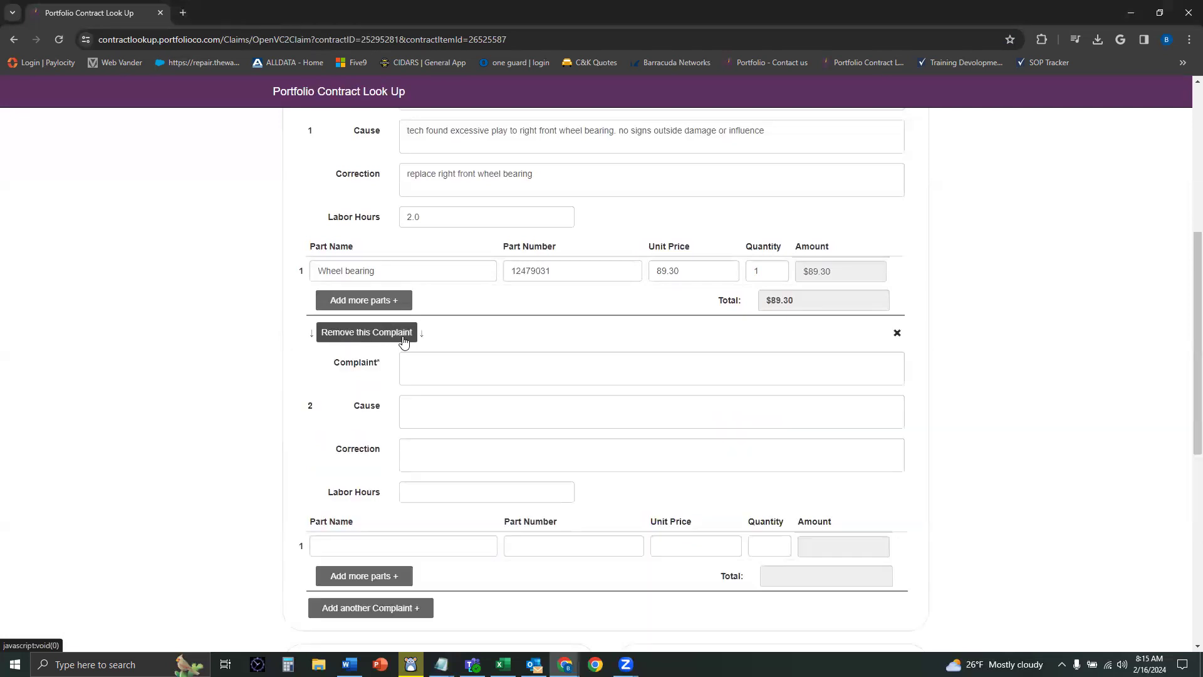
{"action": "scroll", "coordinate": [331, 360], "scroll_direction": "down", "scroll_amount": 2}
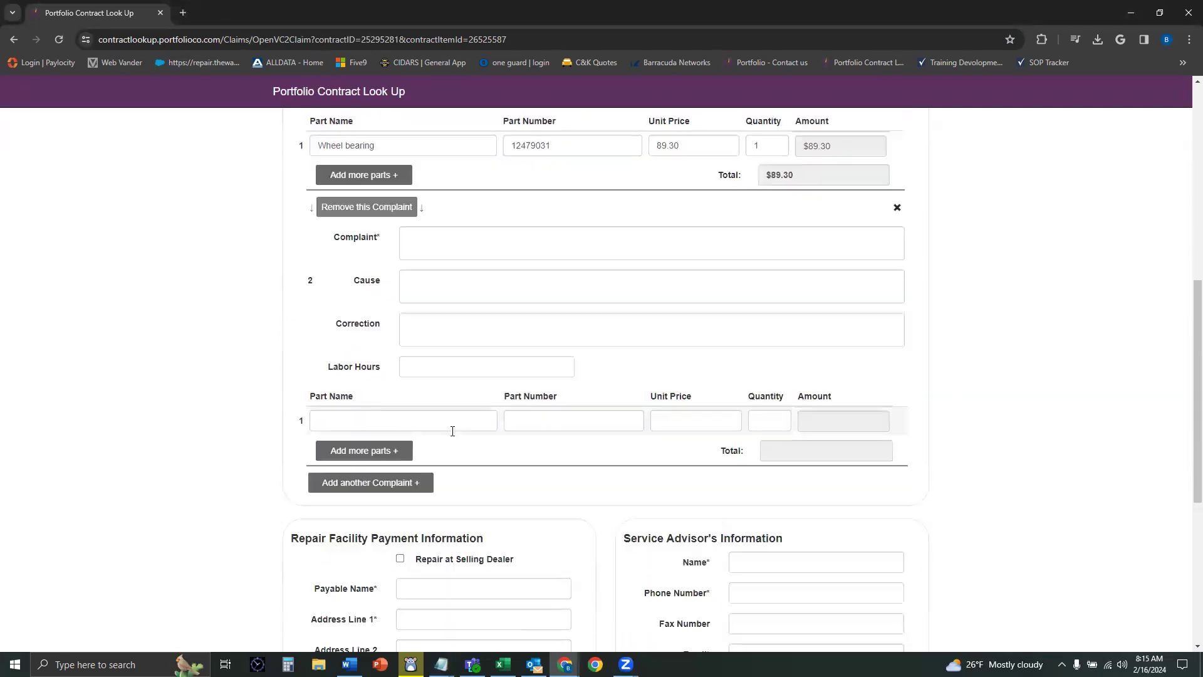
{"action": "scroll", "coordinate": [403, 424], "scroll_direction": "up", "scroll_amount": 4}
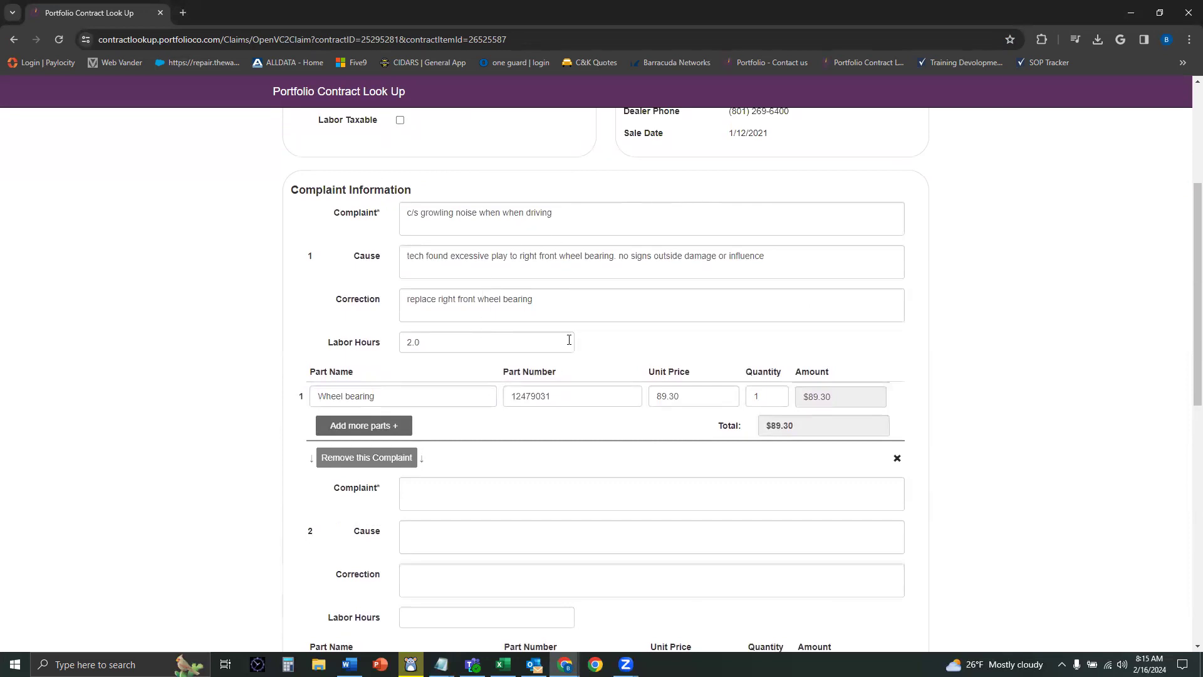
{"action": "scroll", "coordinate": [513, 354], "scroll_direction": "down", "scroll_amount": 2}
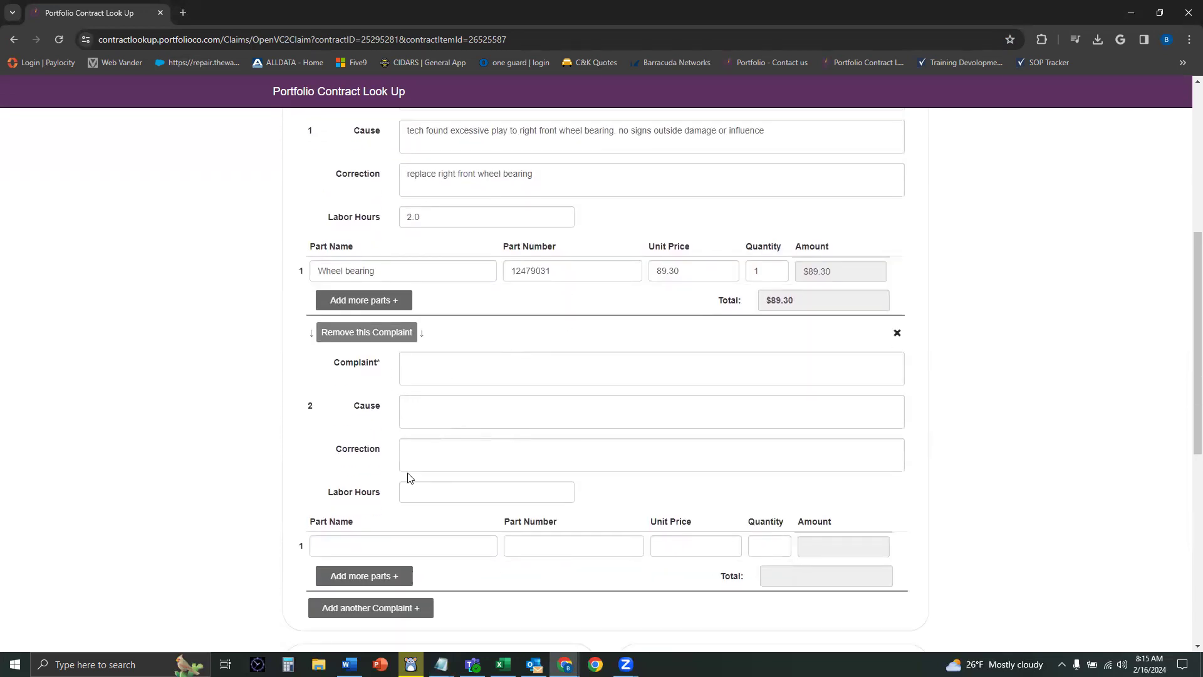
{"action": "left_click", "coordinate": [897, 334]}
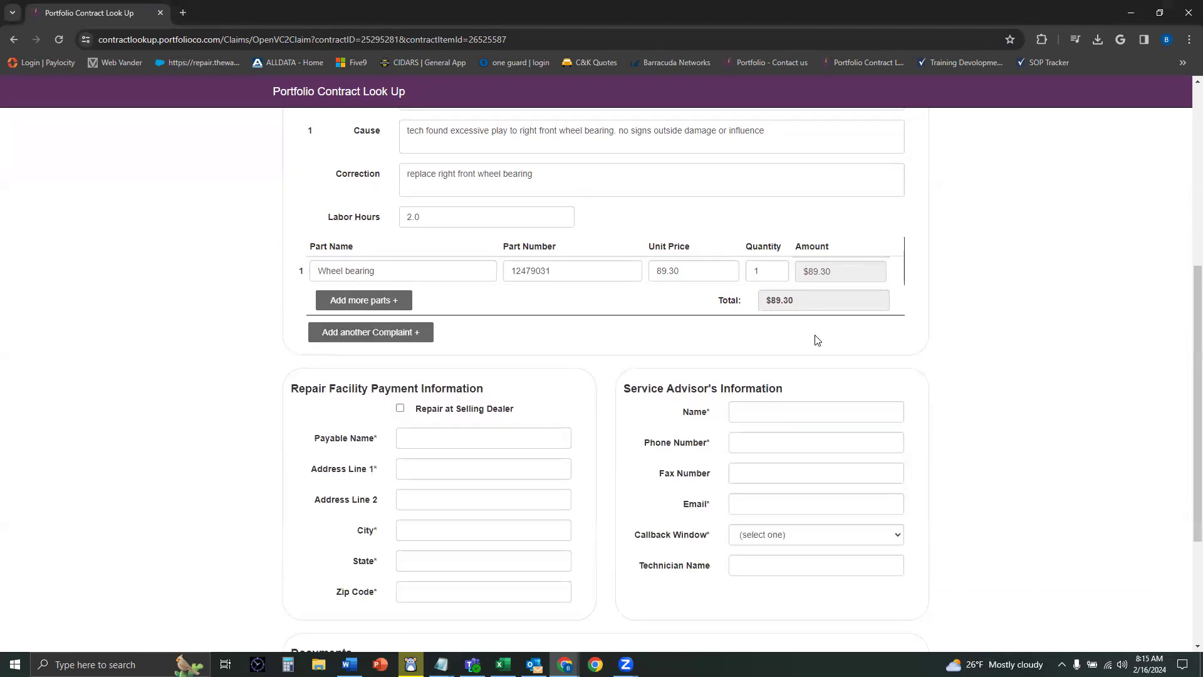
Step: Toggle Repair at Selling Dealer so Tim Dahle Nissan - Murray's payable name and address fill in
{"action": "scroll", "coordinate": [419, 359], "scroll_direction": "down", "scroll_amount": 1}
{"action": "scroll", "coordinate": [389, 341], "scroll_direction": "up", "scroll_amount": 2}
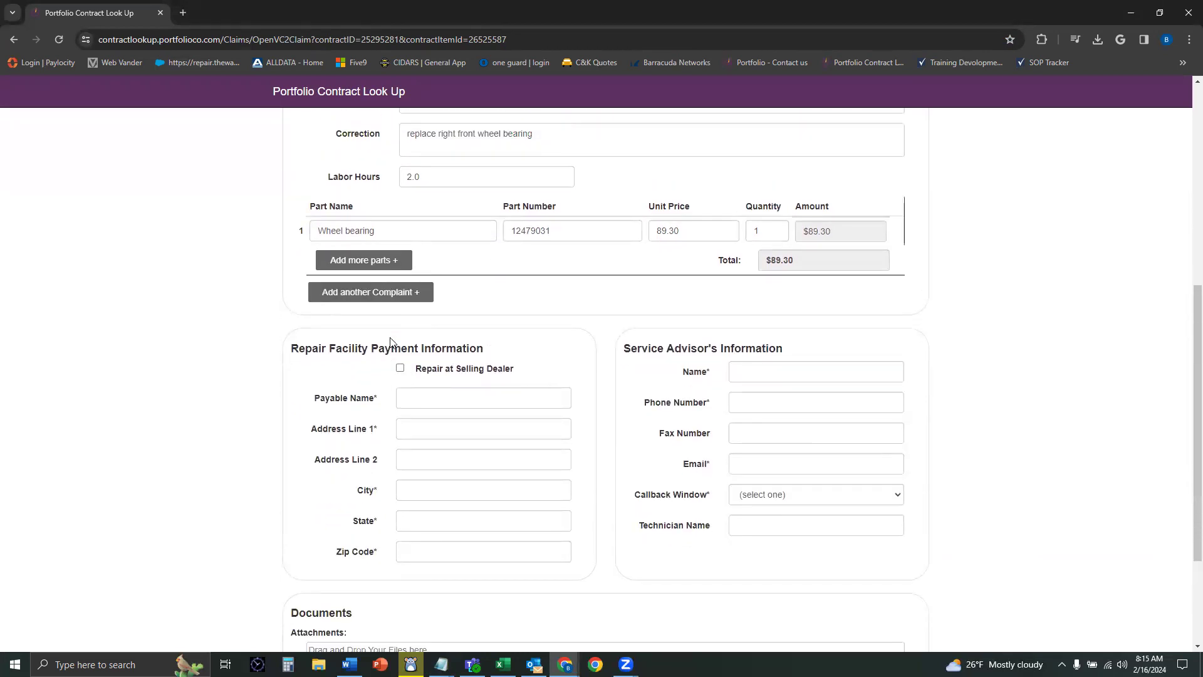
{"action": "scroll", "coordinate": [351, 335], "scroll_direction": "down", "scroll_amount": 2}
{"action": "scroll", "coordinate": [337, 332], "scroll_direction": "down", "scroll_amount": 1}
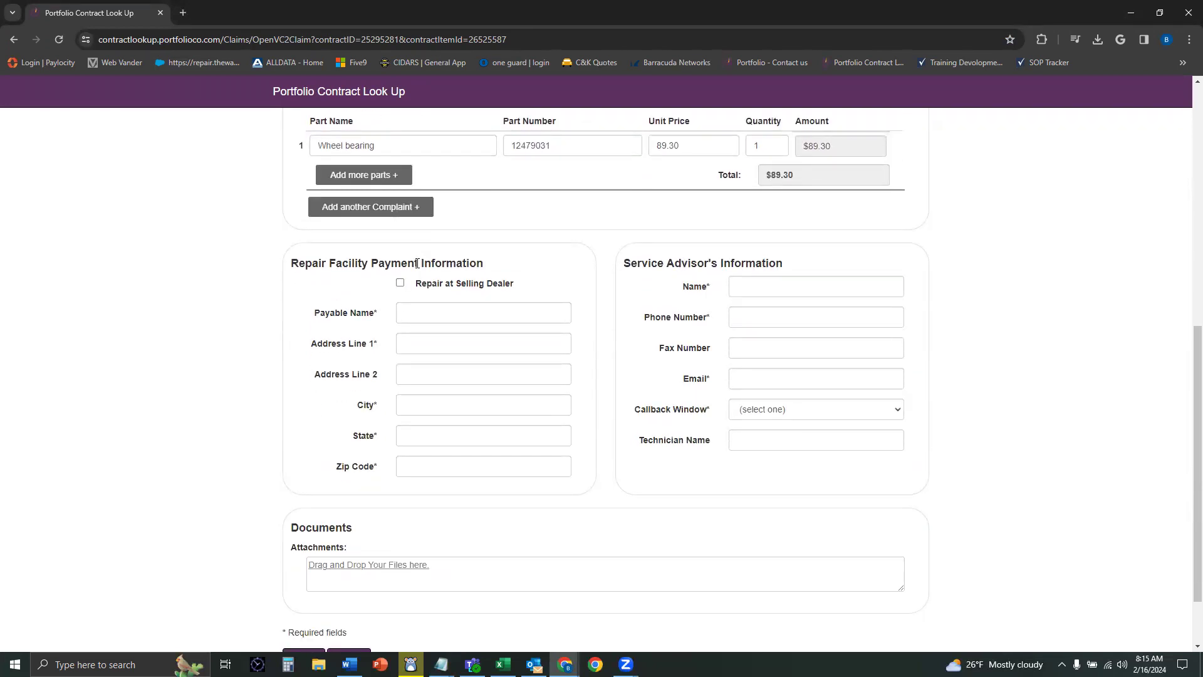
{"action": "left_click", "coordinate": [401, 283]}
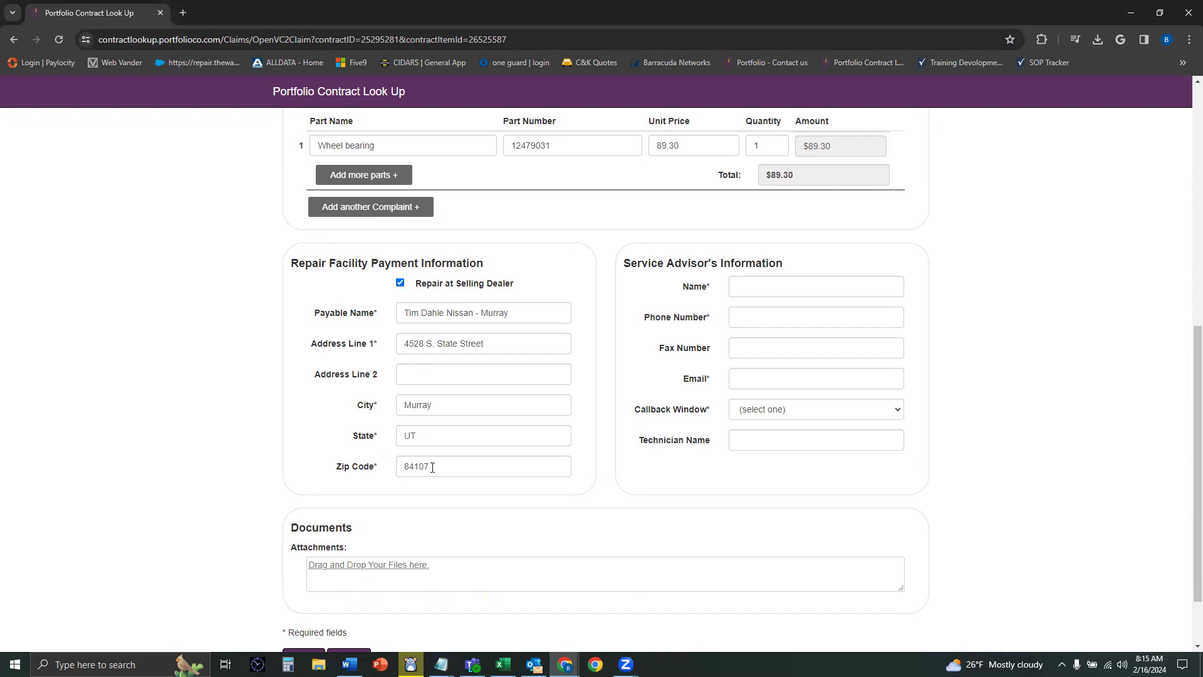
{"action": "left_click", "coordinate": [400, 285]}
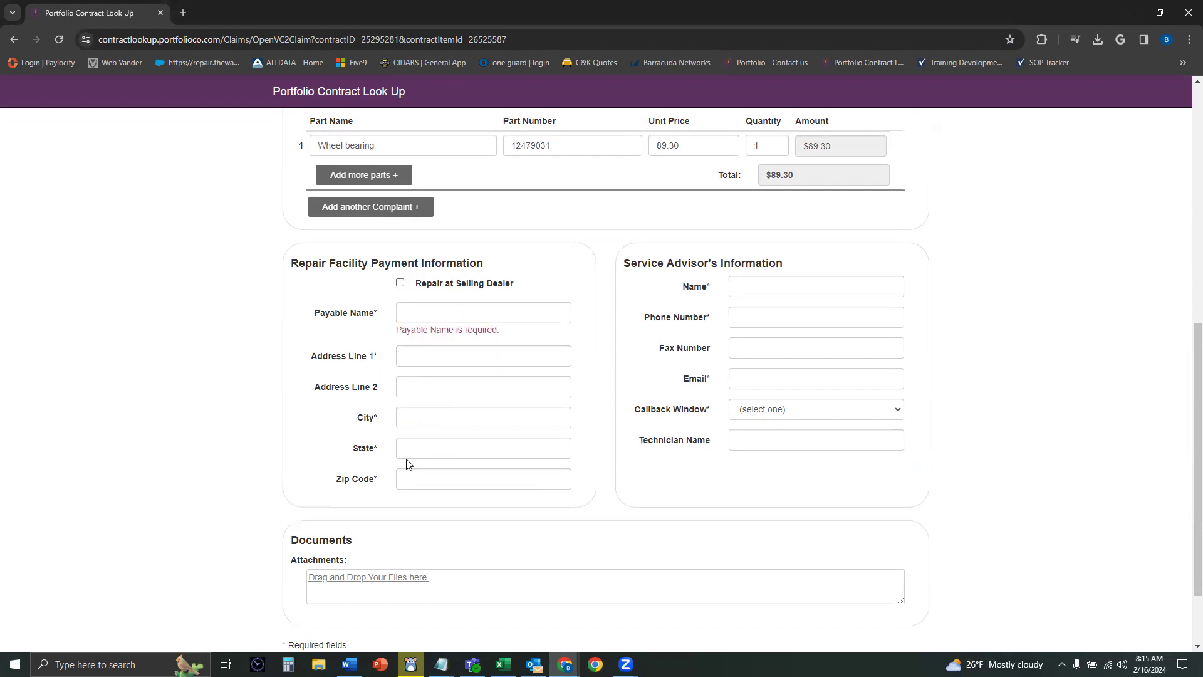
{"action": "left_click", "coordinate": [400, 284]}
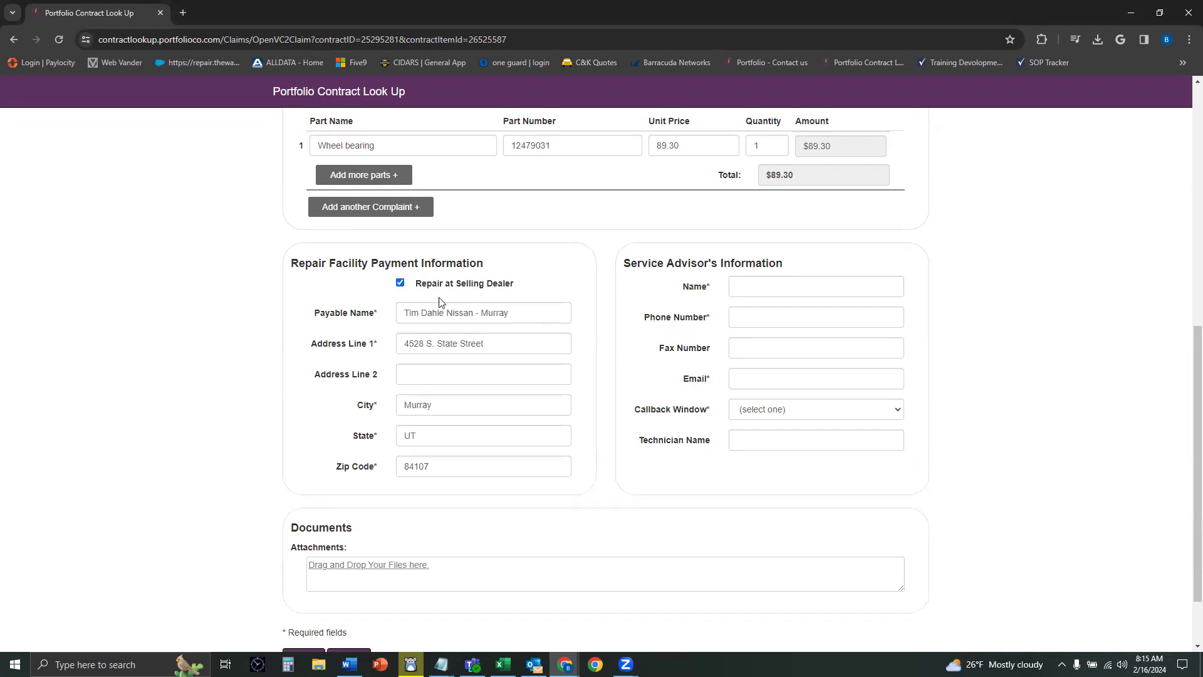
Step: Enter the service advisor's name, phone and company e-mail address
{"action": "left_click", "coordinate": [734, 293]}
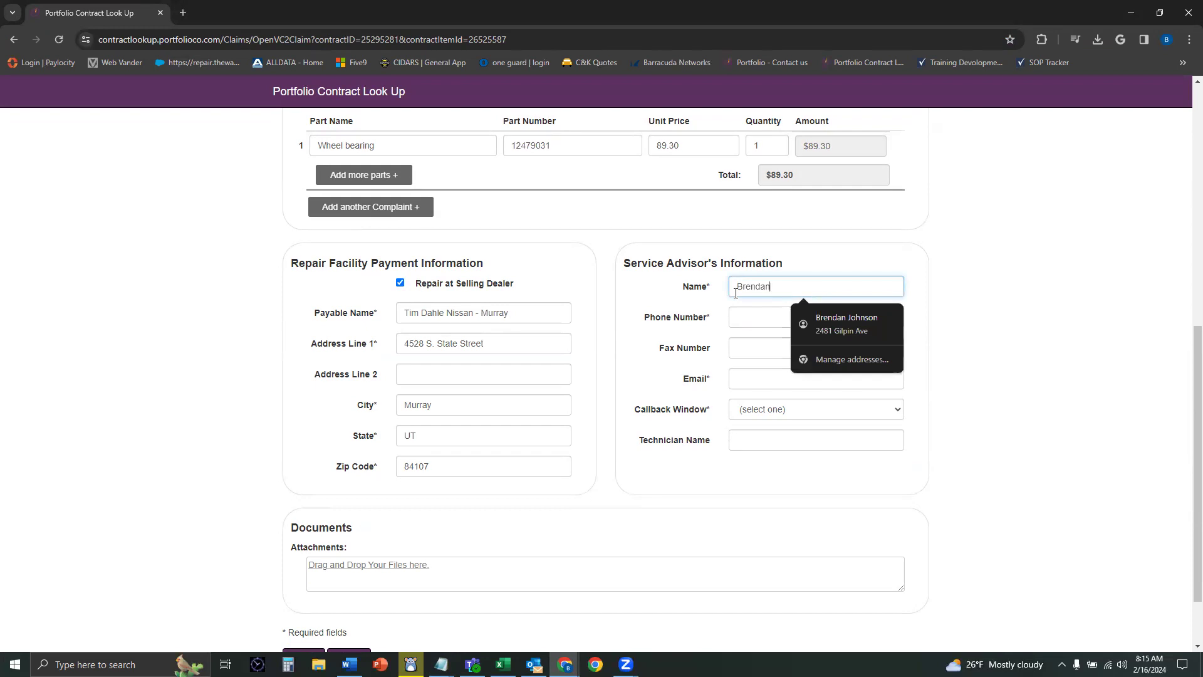
{"action": "key", "text": "Tab"}
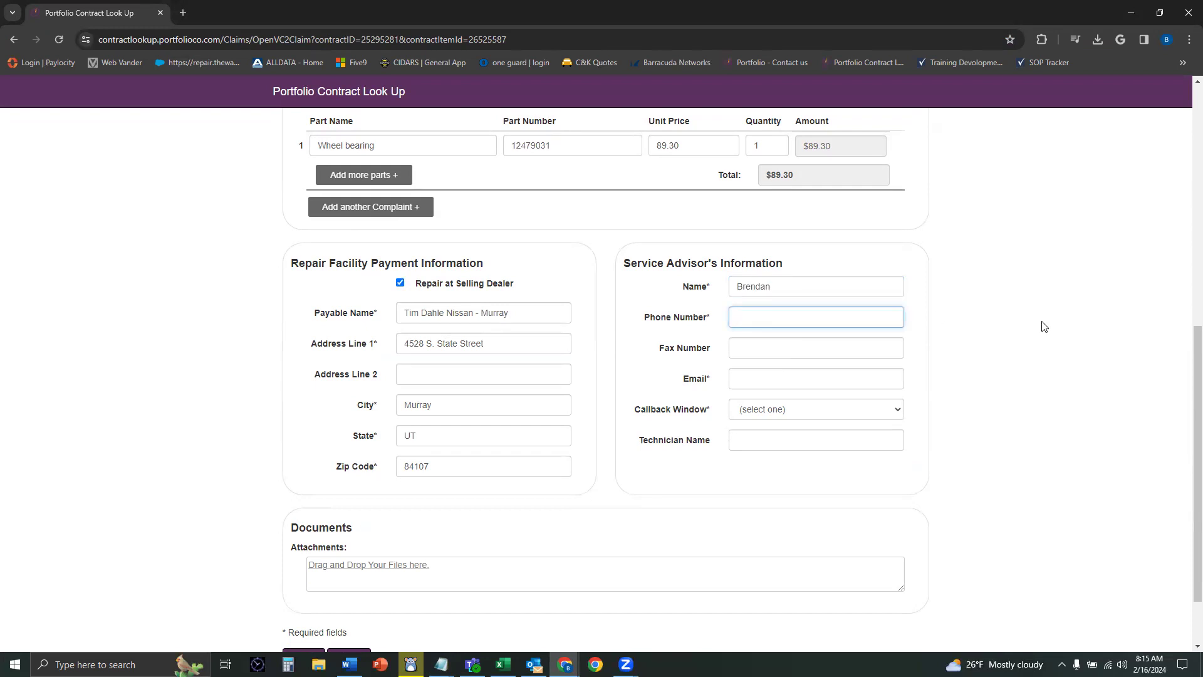
{"action": "left_click", "coordinate": [798, 376]}
{"action": "left_click", "coordinate": [842, 413]}
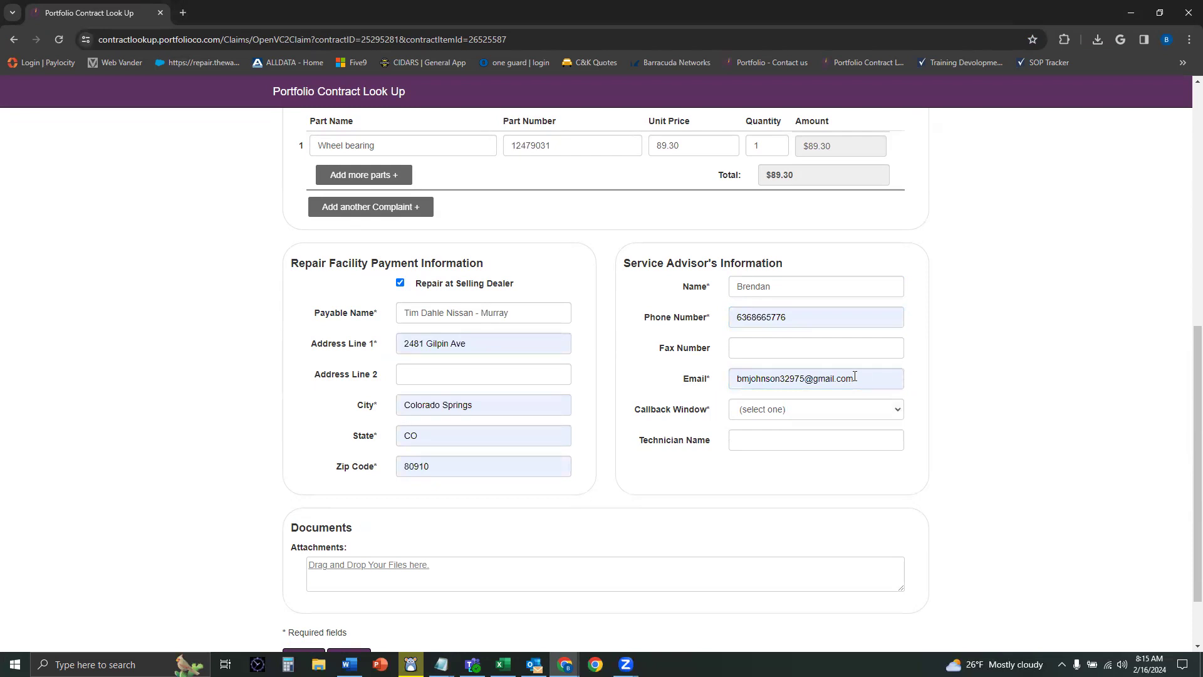
{"action": "key", "text": "ctrl+a"}
{"action": "left_click", "coordinate": [817, 409]}
Step: Set the Callback Window to ASAP
{"action": "left_click", "coordinate": [794, 411]}
{"action": "left_click", "coordinate": [755, 428]}
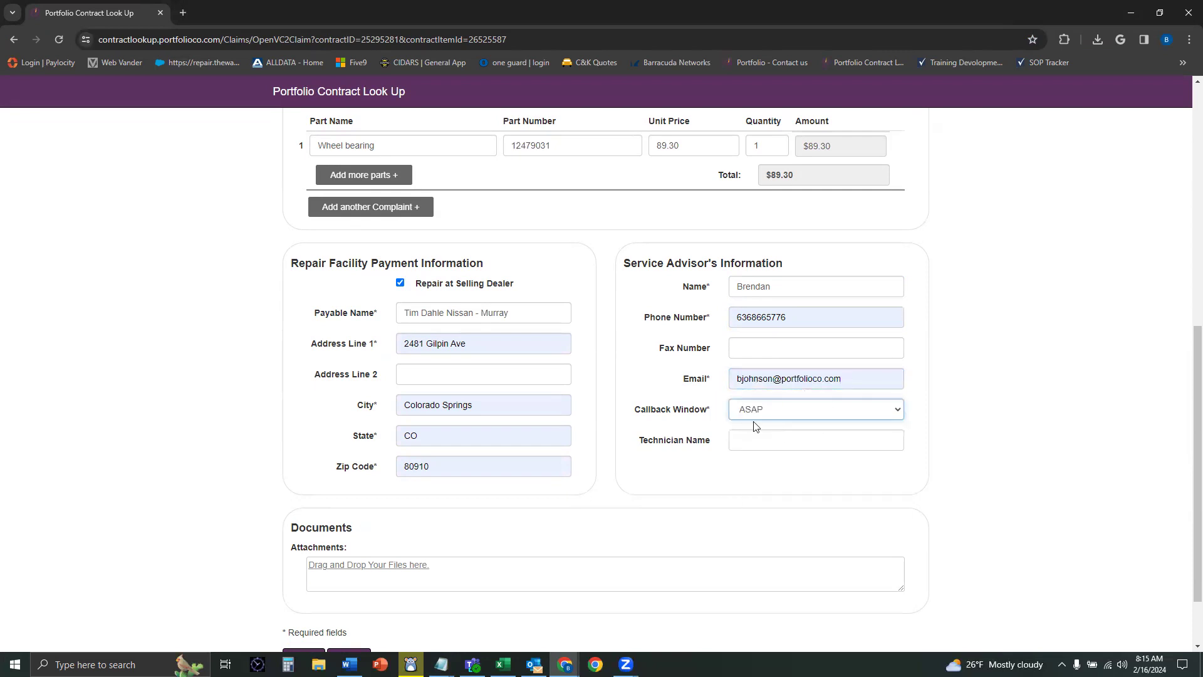
{"action": "left_click", "coordinate": [706, 410]}
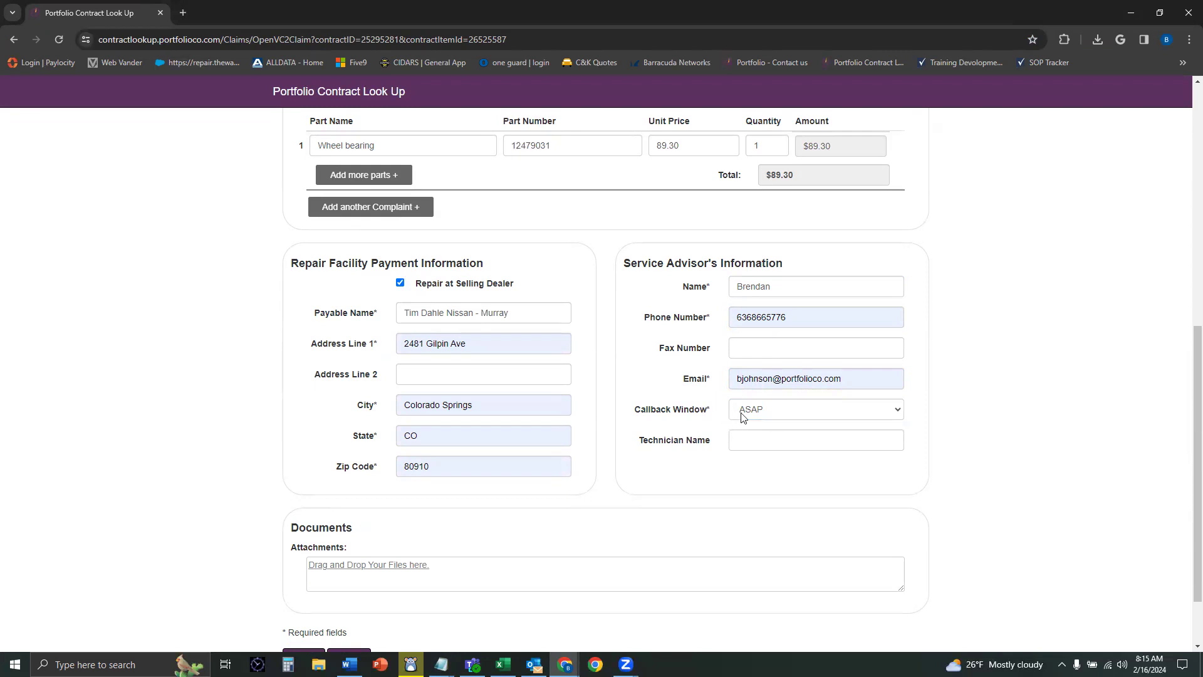
{"action": "scroll", "coordinate": [1107, 478], "scroll_direction": "down", "scroll_amount": 1}
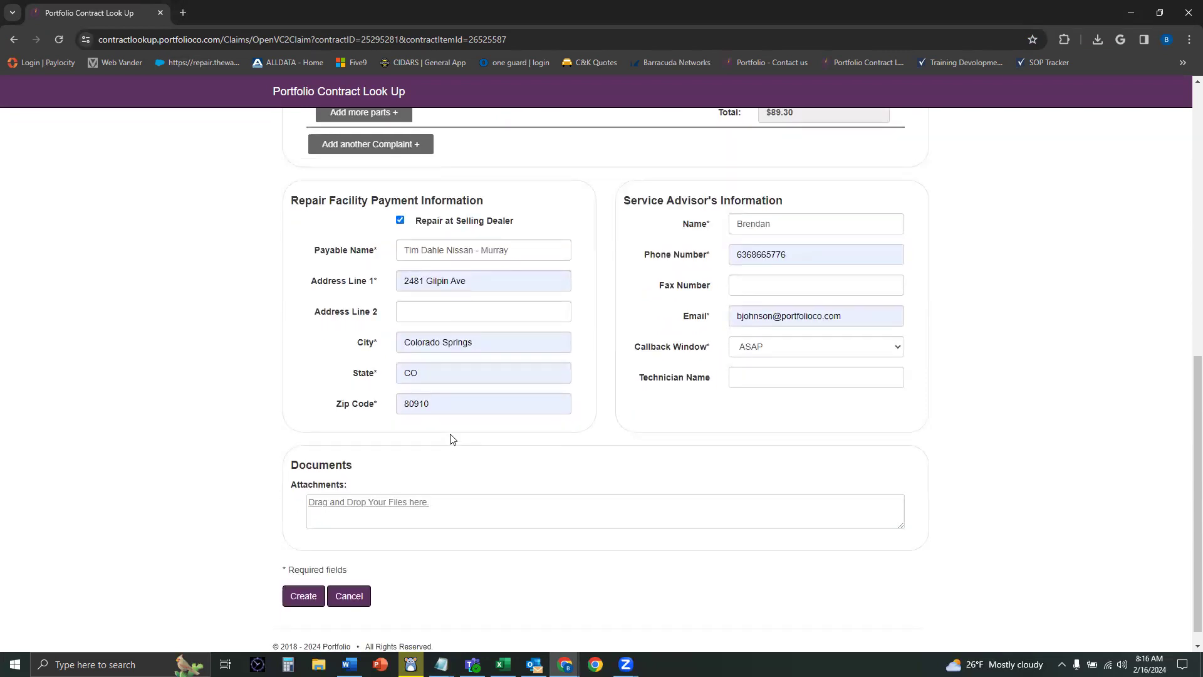
{"action": "scroll", "coordinate": [770, 443], "scroll_direction": "up", "scroll_amount": 6}
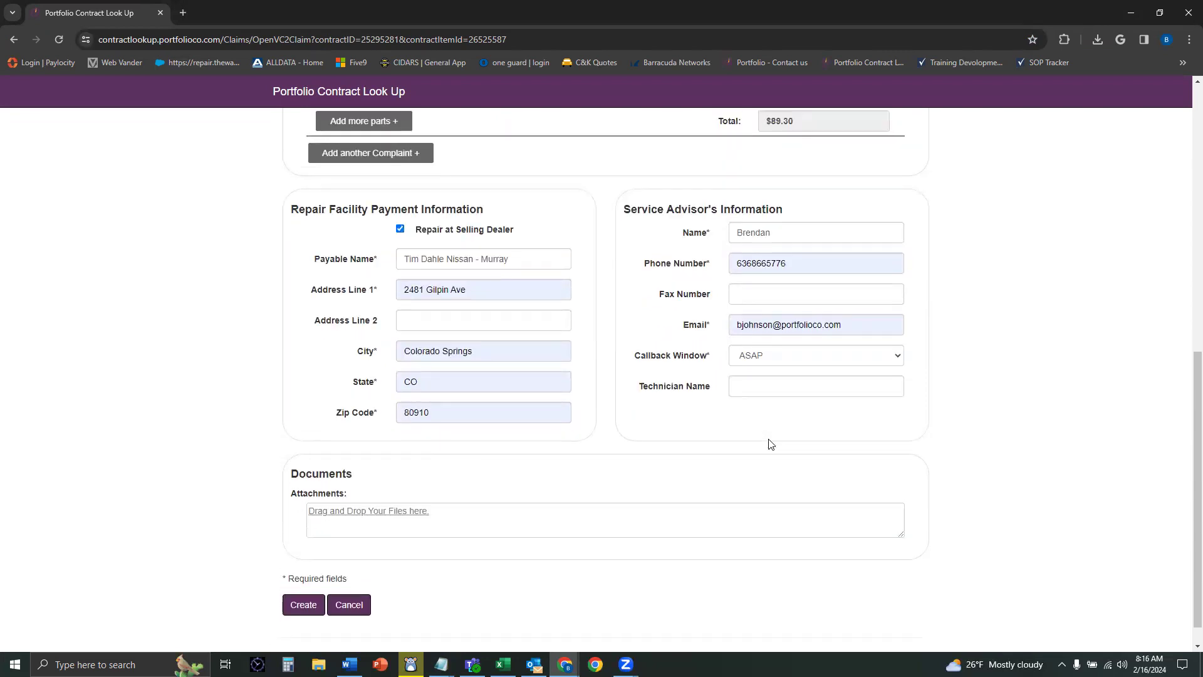
{"action": "scroll", "coordinate": [769, 443], "scroll_direction": "down", "scroll_amount": 6}
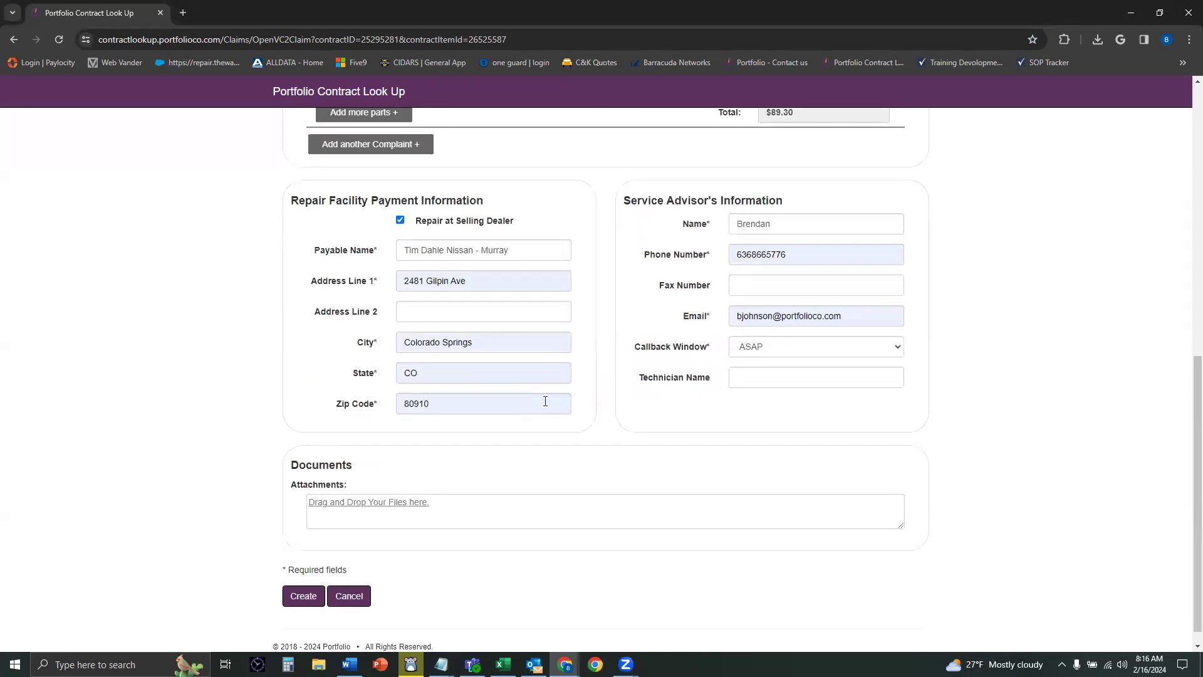
{"action": "left_click_drag", "start_coordinate": [359, 471], "coordinate": [323, 470]}
{"action": "left_click", "coordinate": [395, 462]}
{"action": "left_click", "coordinate": [318, 664]}
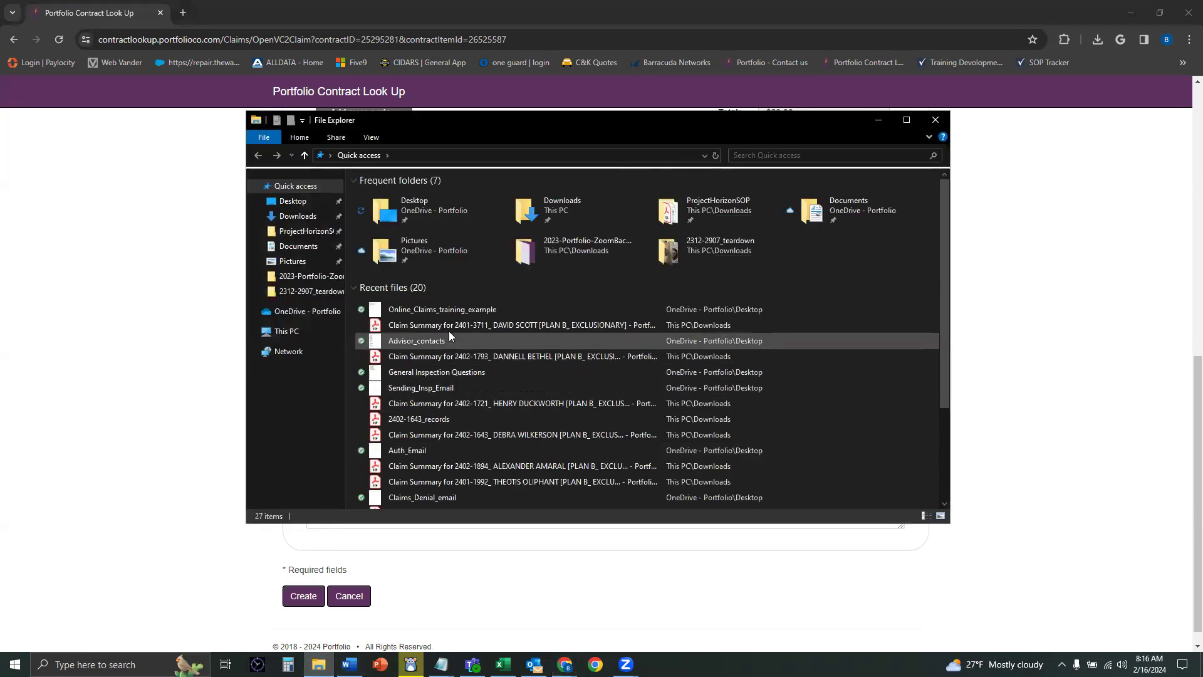
{"action": "left_click", "coordinate": [449, 329]}
{"action": "left_click_drag", "start_coordinate": [426, 335], "coordinate": [177, 344]}
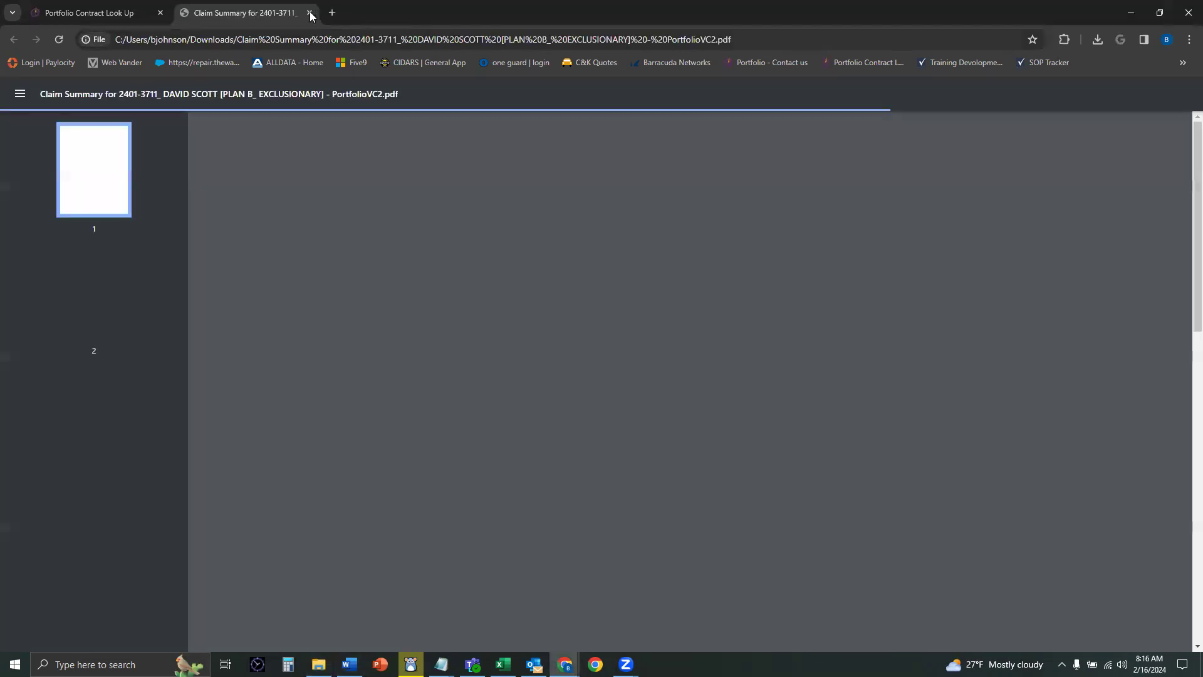
{"action": "left_click", "coordinate": [309, 13]}
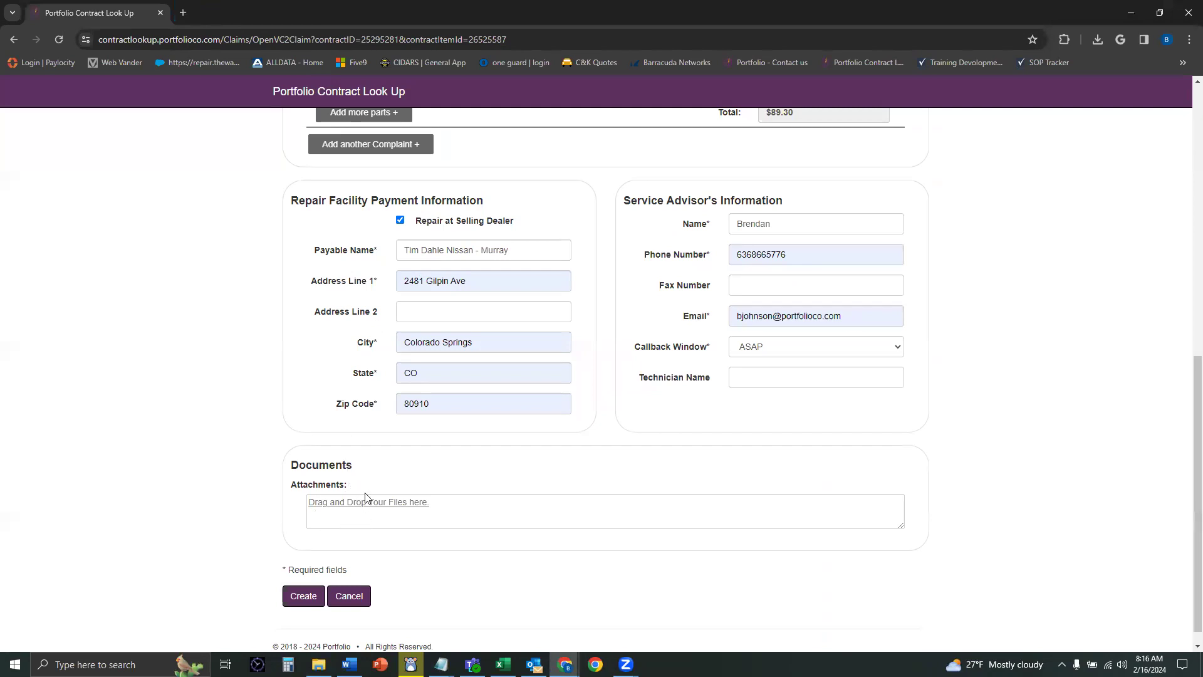
Step: Create the claim, dismiss Chrome's Save address popup, and review the new 2/16/2024 Reported row
{"action": "left_click", "coordinate": [301, 599]}
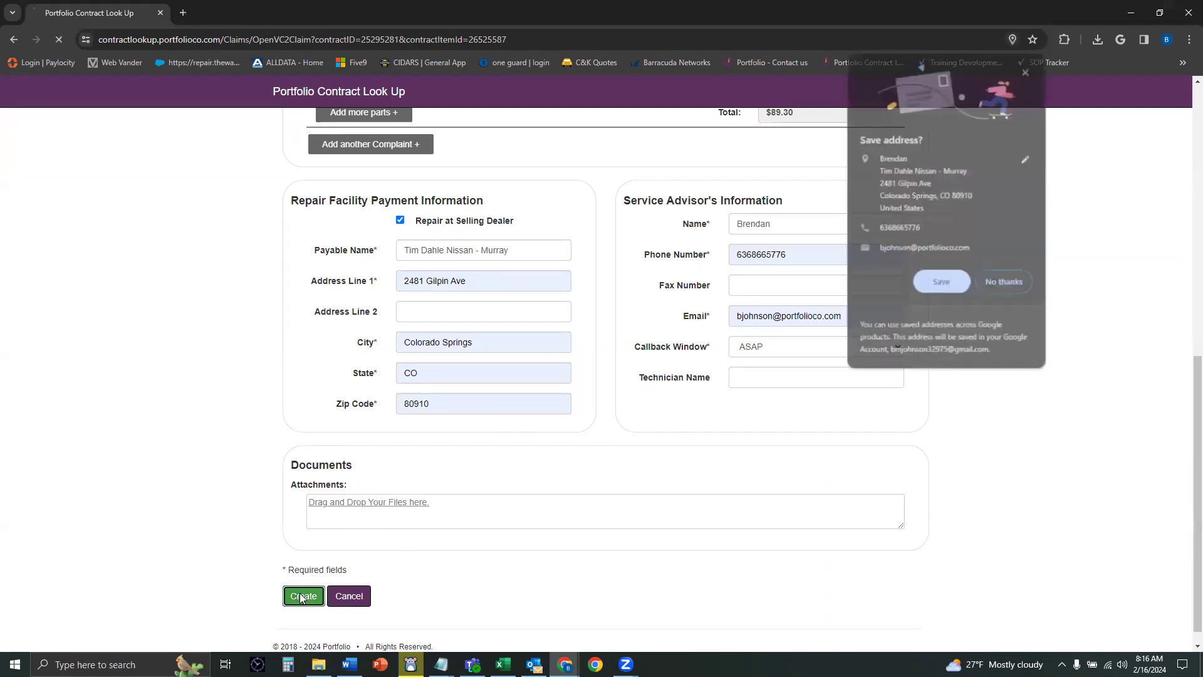
{"action": "left_click", "coordinate": [1028, 73]}
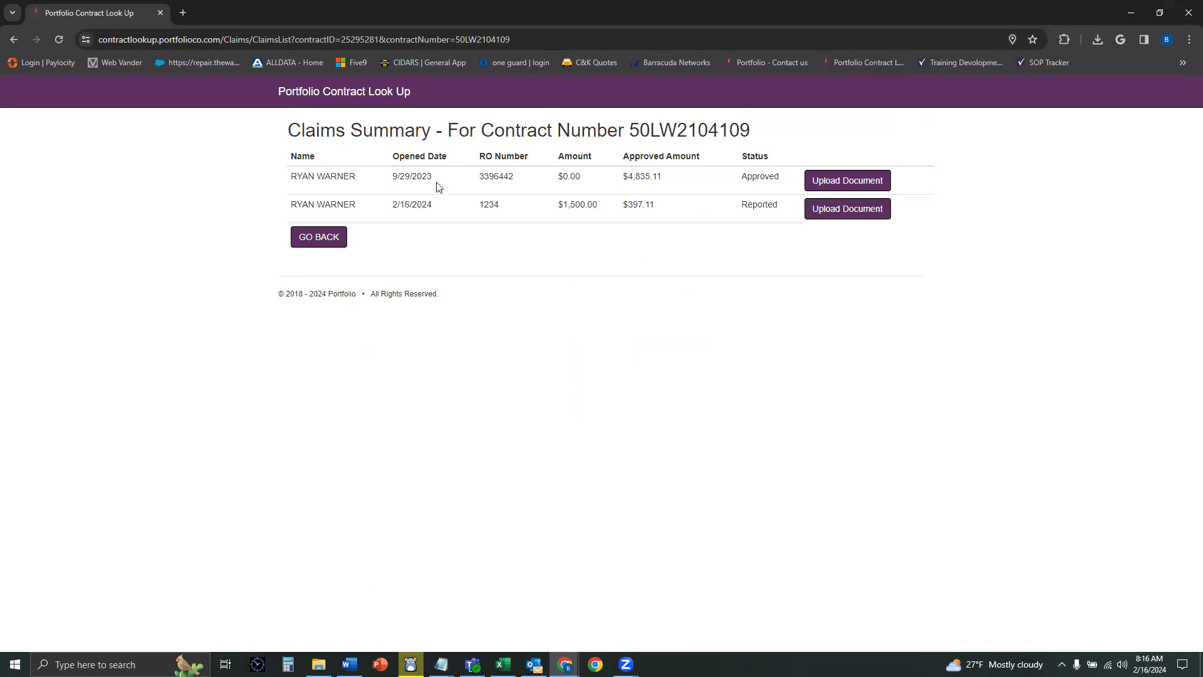
{"action": "left_click_drag", "start_coordinate": [291, 204], "coordinate": [765, 242]}
{"action": "left_click", "coordinate": [767, 244]}
Step: Look up the contract again with last-name letters WAR and open its details
{"action": "left_click", "coordinate": [870, 63]}
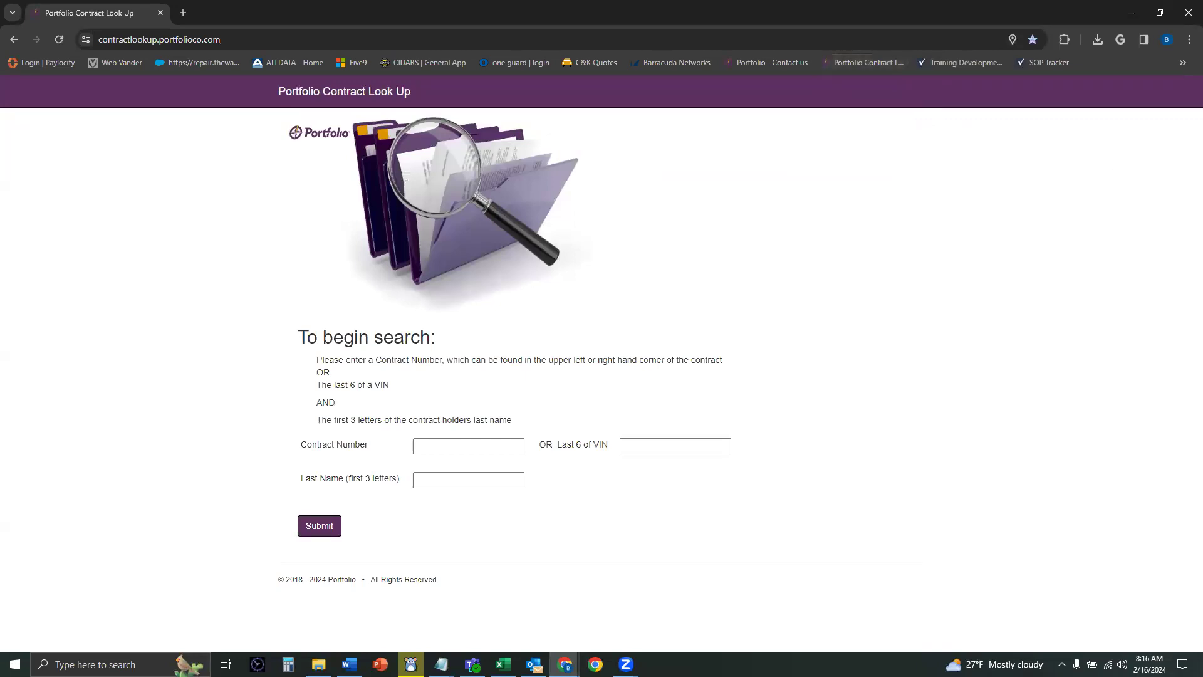
{"action": "left_click", "coordinate": [455, 443]}
{"action": "key", "text": "Tab"}
{"action": "type", "text": "WAR"}
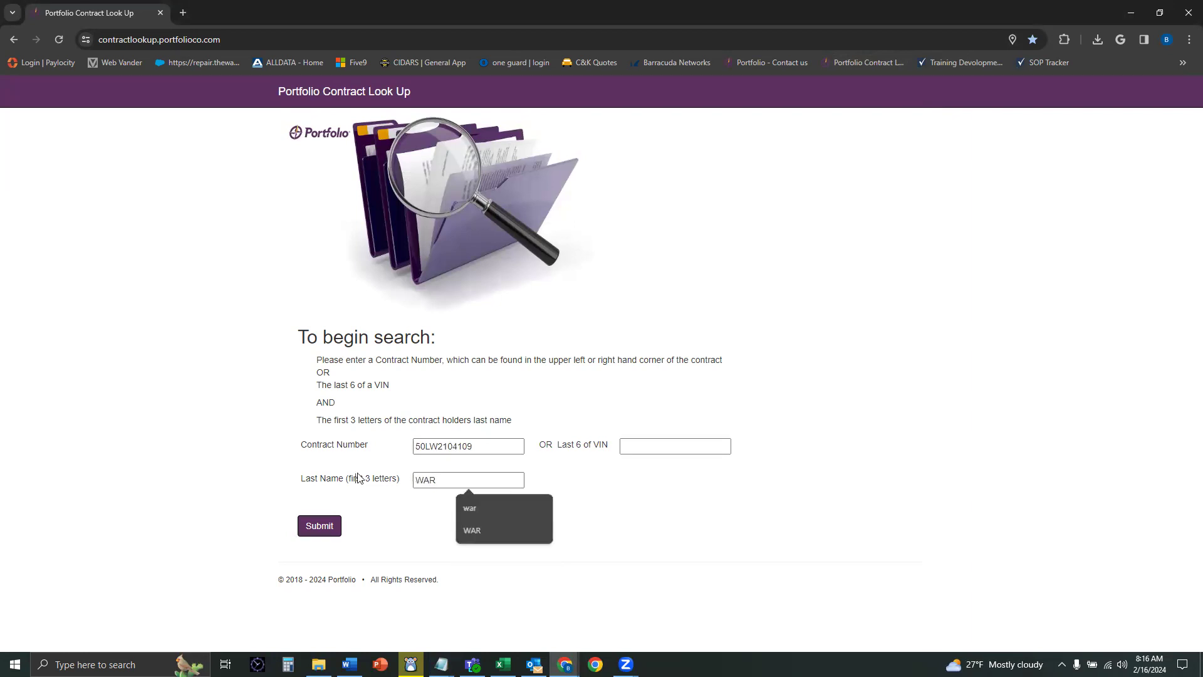
{"action": "left_click", "coordinate": [319, 526]}
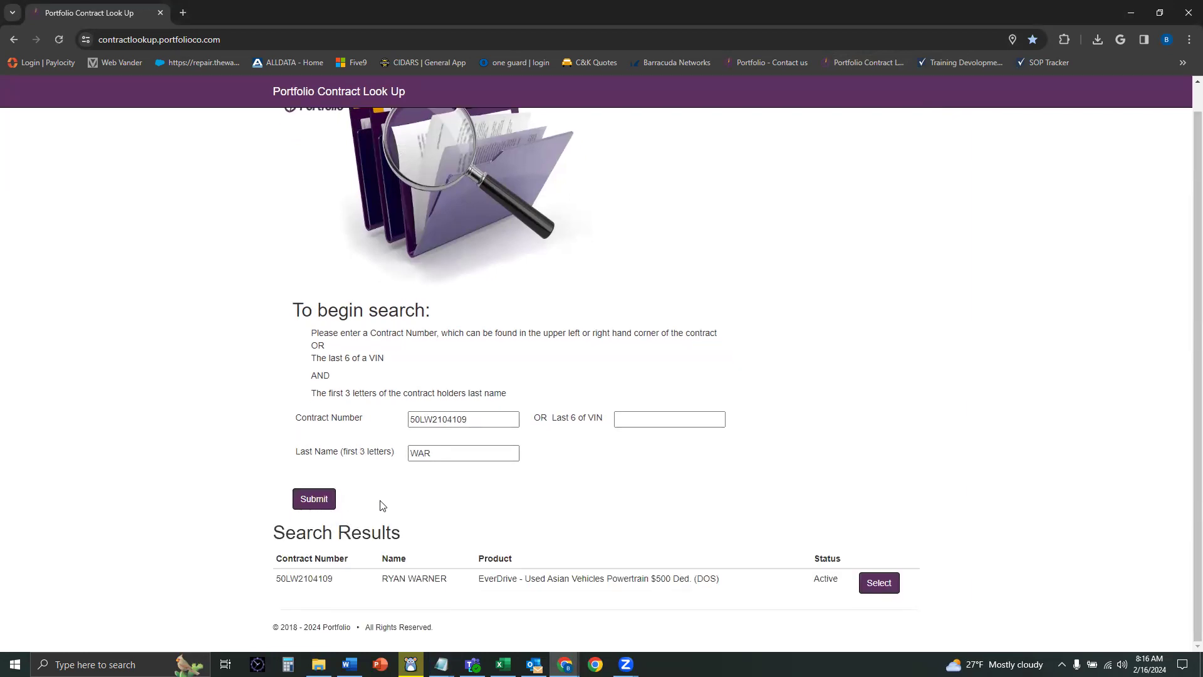
{"action": "left_click", "coordinate": [878, 582]}
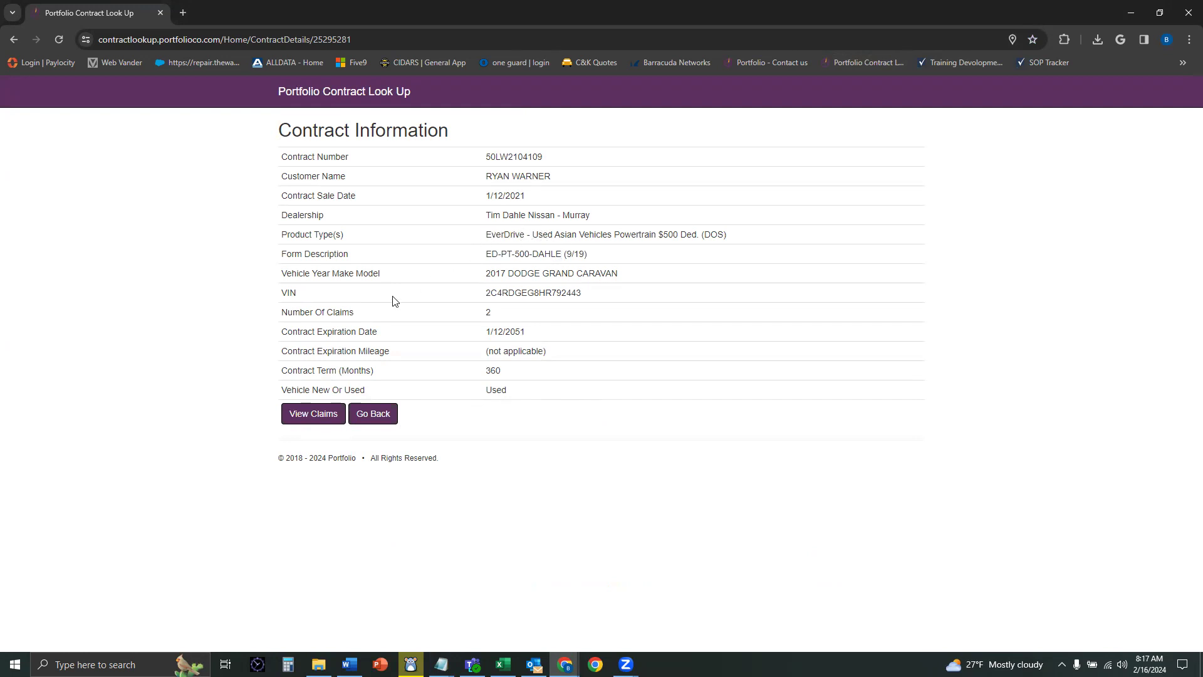
{"action": "left_click", "coordinate": [326, 418]}
{"action": "left_click_drag", "start_coordinate": [389, 209], "coordinate": [460, 215]}
{"action": "left_click", "coordinate": [476, 217]}
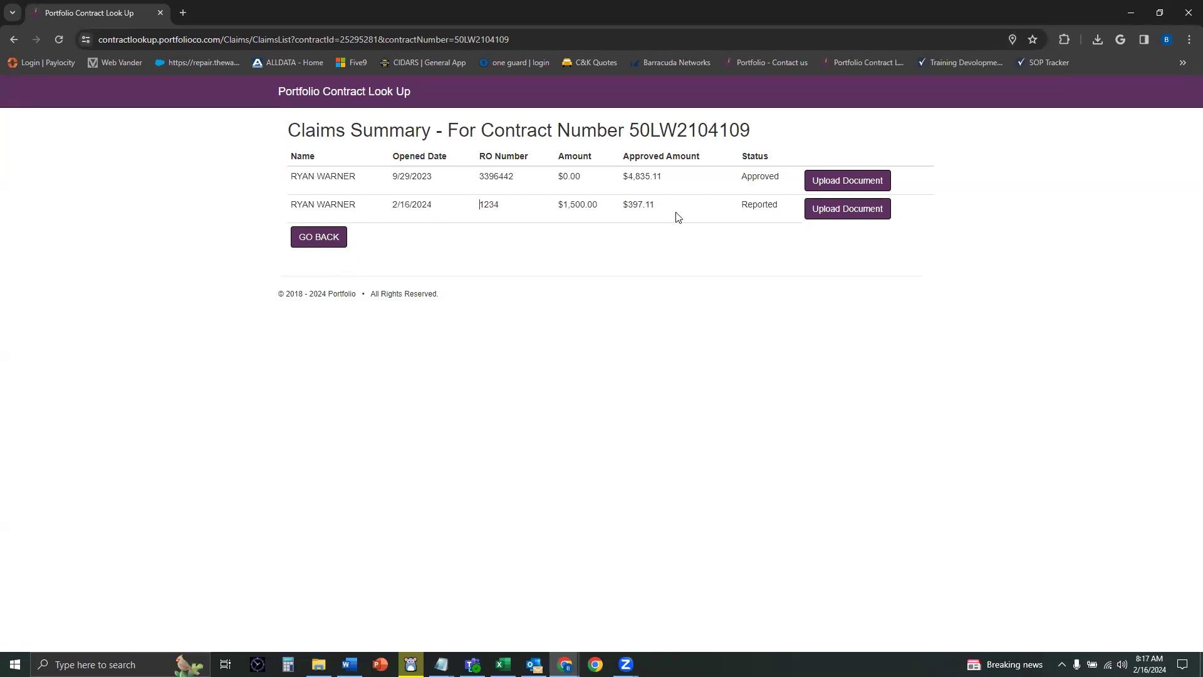
{"action": "left_click", "coordinate": [832, 210]}
{"action": "left_click", "coordinate": [318, 664]}
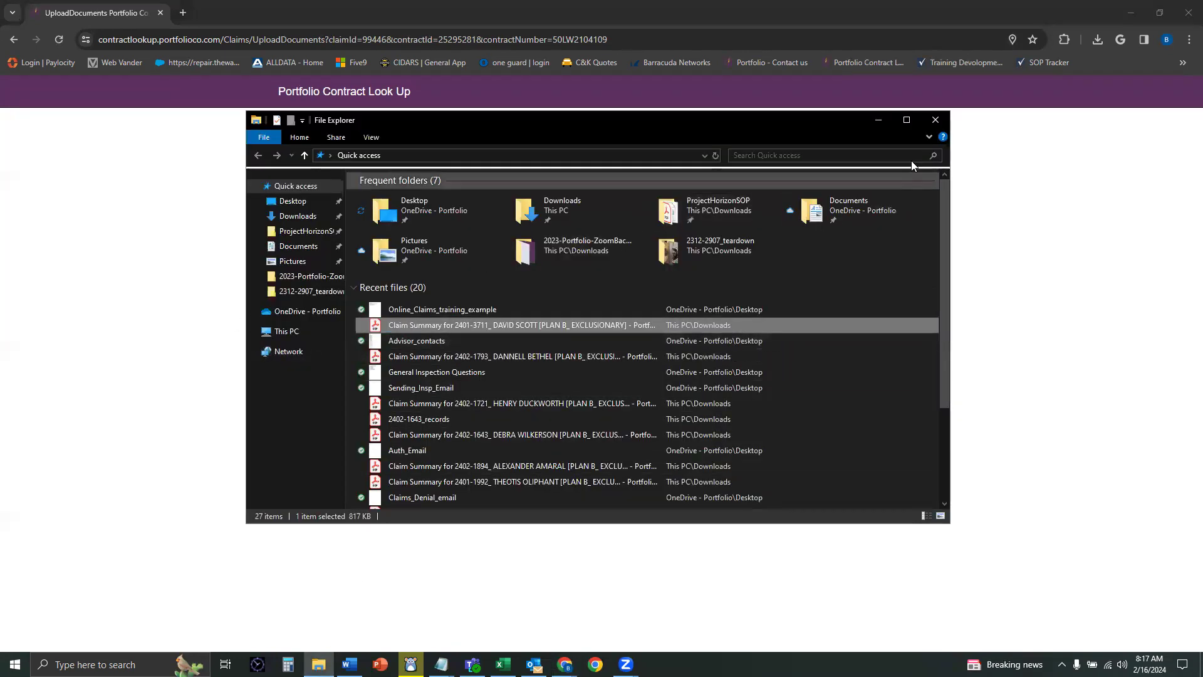
{"action": "left_click", "coordinate": [936, 120]}
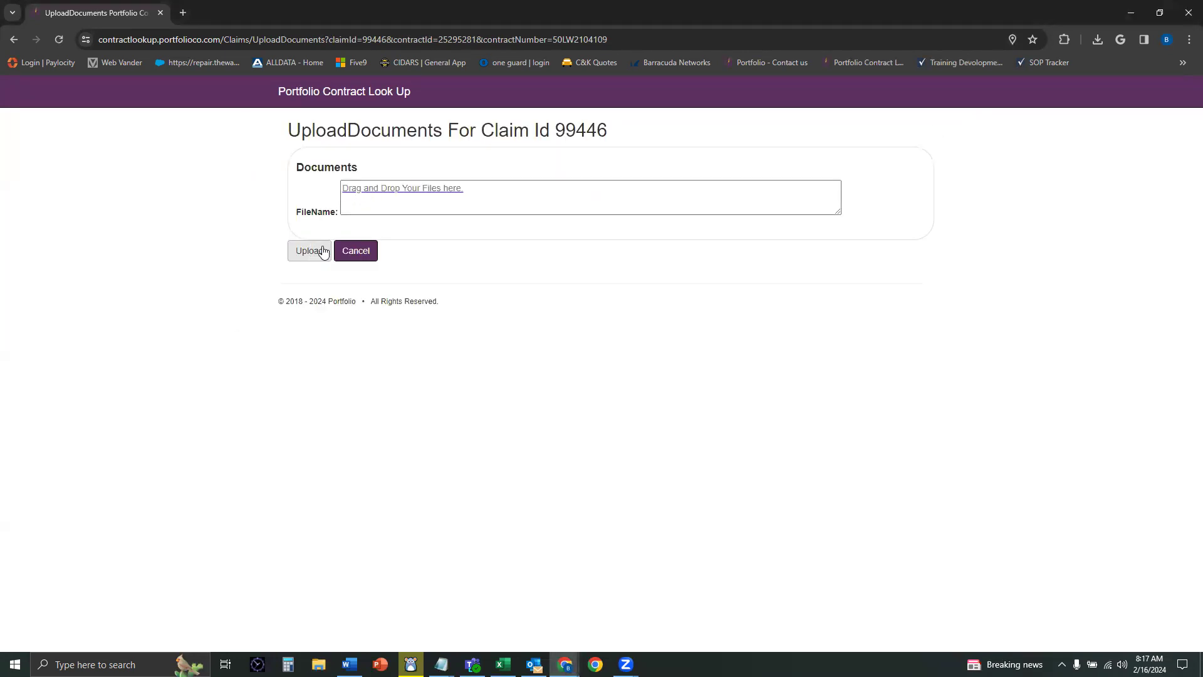